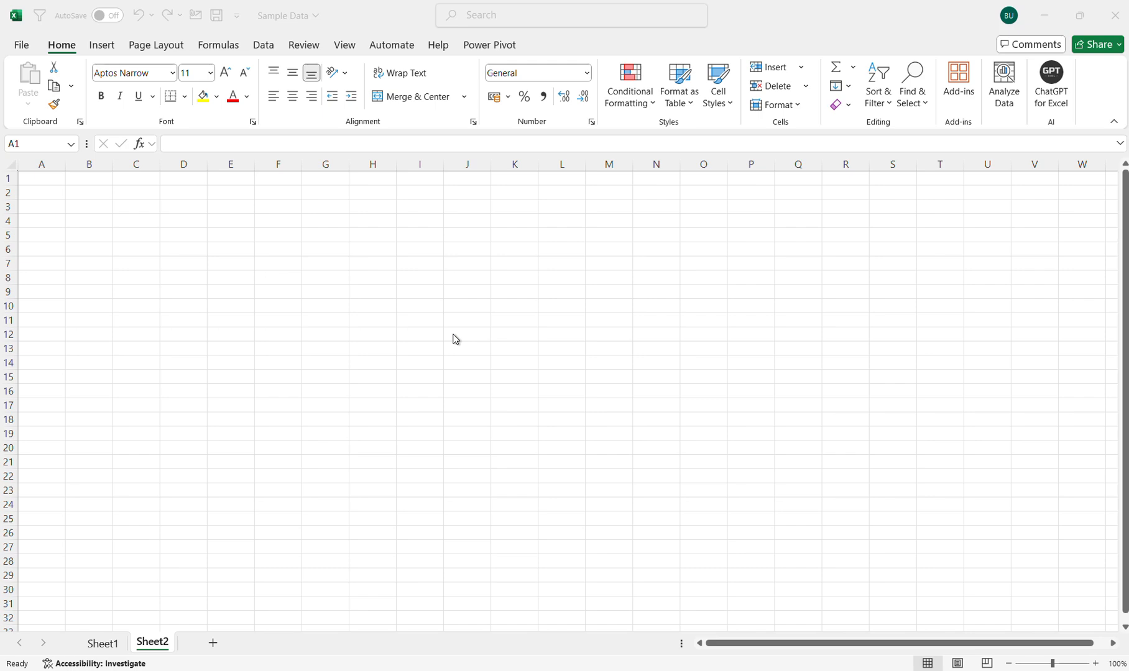
Bring Excel forward and show Sheet1 with the products-by-month sales table.
left_click(106, 647)
left_click(103, 644)
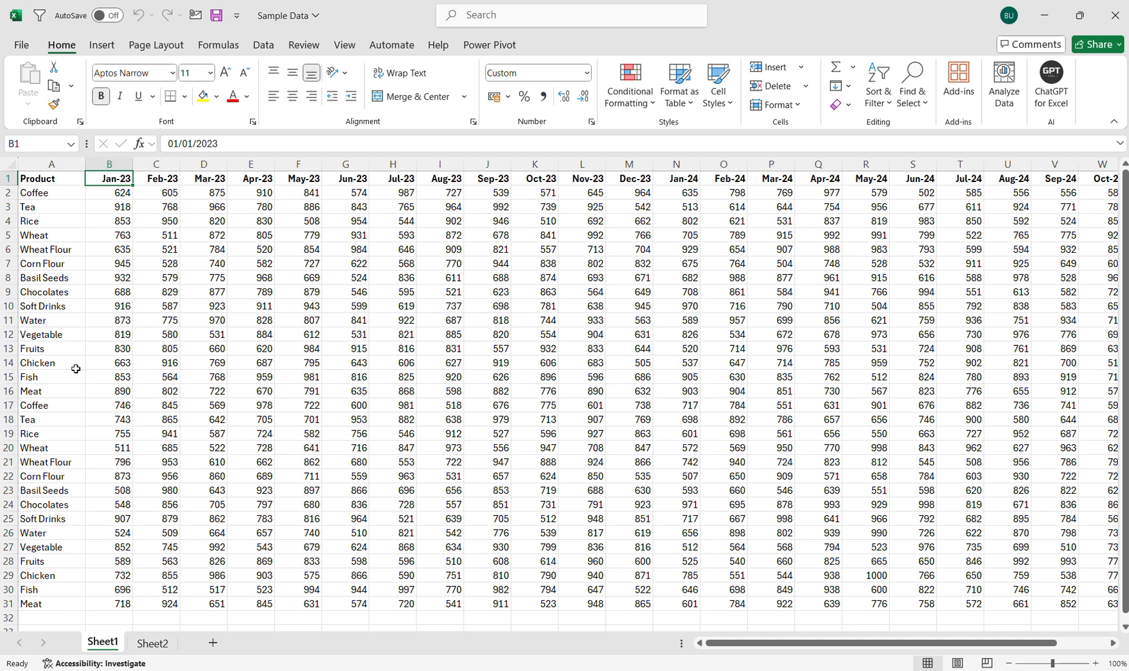
left_click(43, 193)
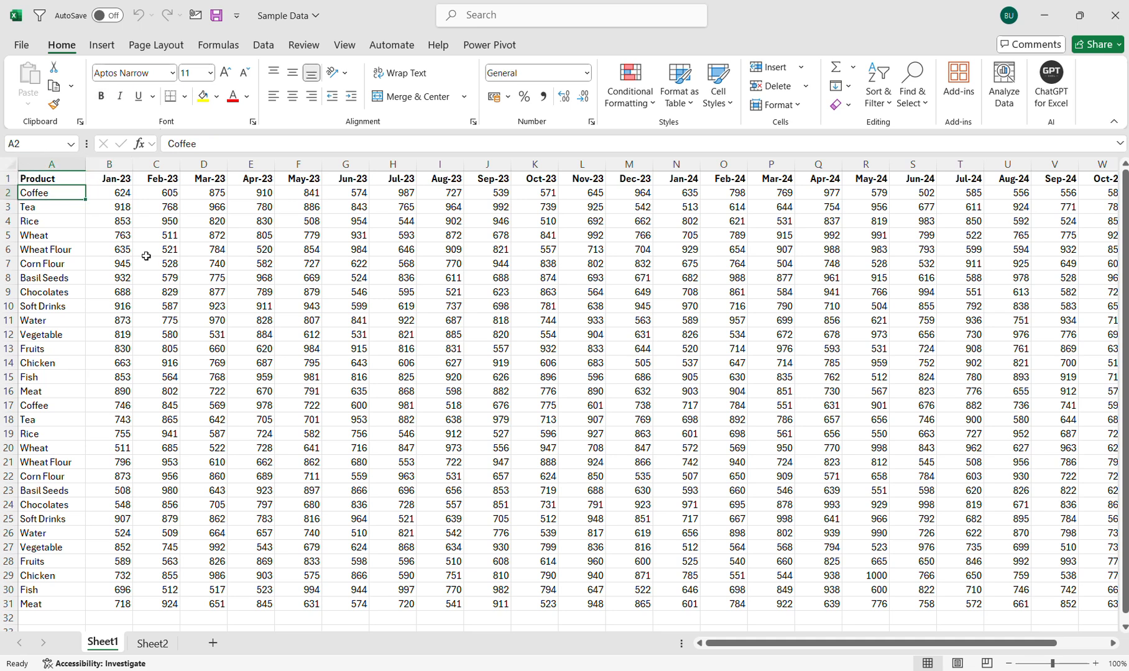
key("Down")
key("Down")
key("Down")
key("Down")
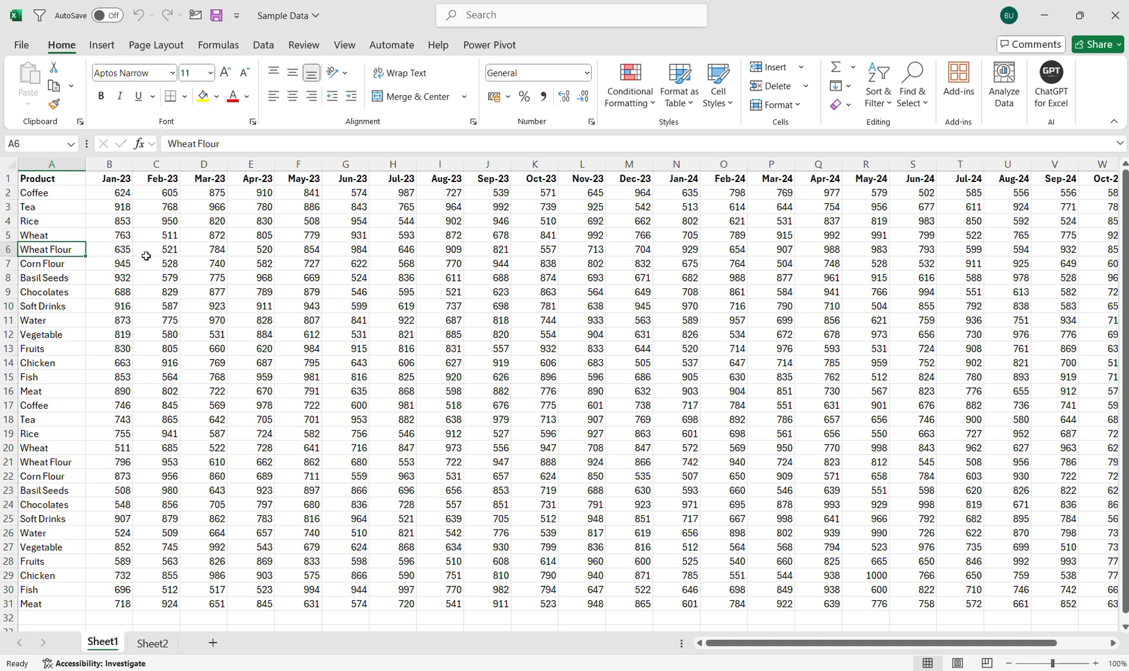
key("Down")
key("Down")
key("Down")
key("Down")
key("Down")
key("Down")
key("Down")
key("Down")
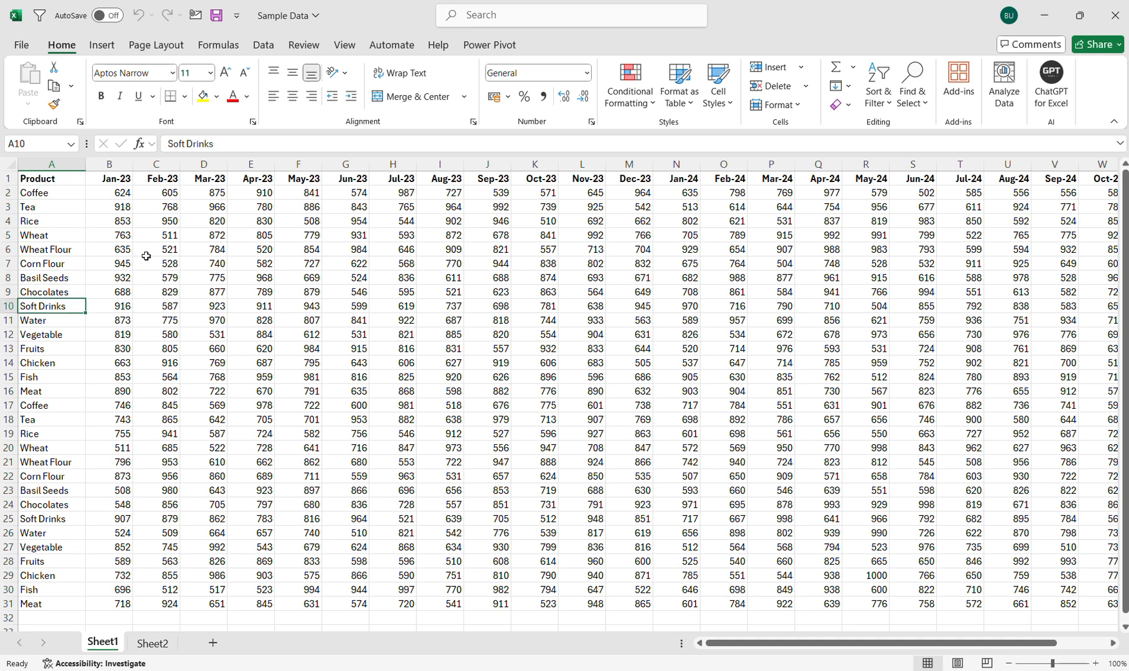
key("Down")
key("Down")
key("Down")
key("Down")
key("Down")
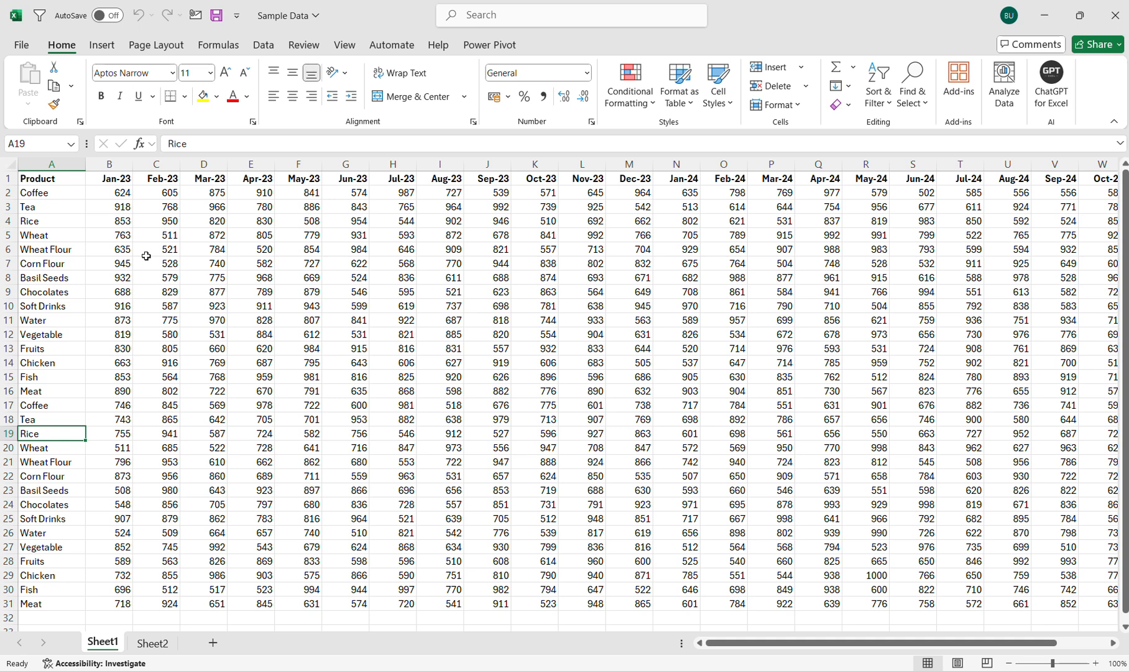
key("Up")
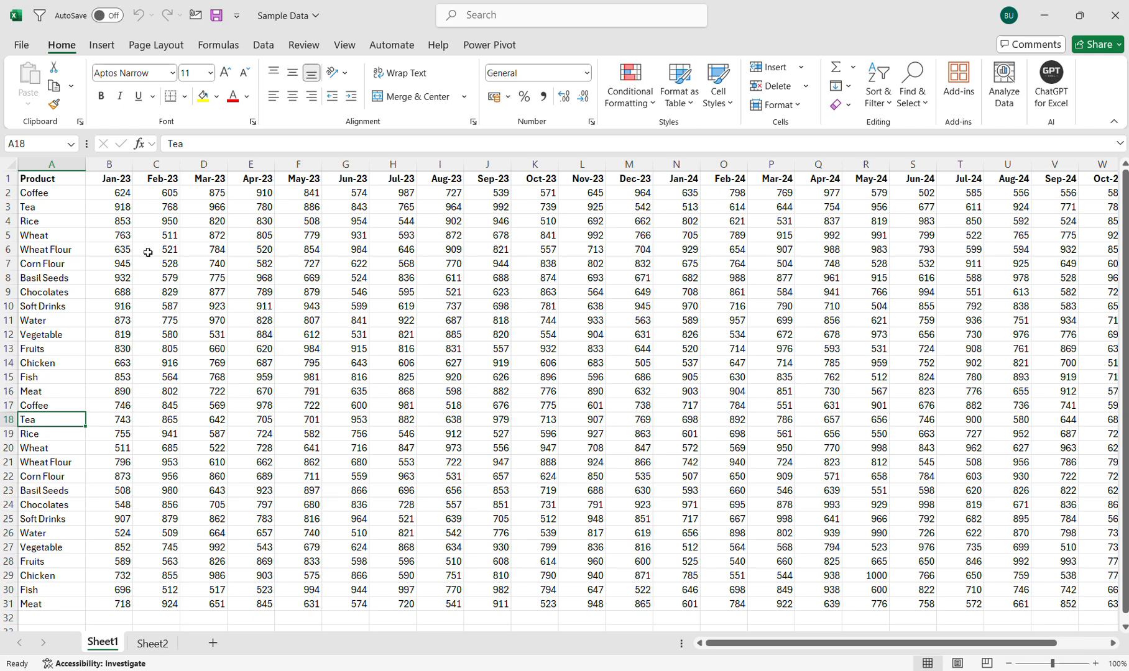
left_click(124, 179)
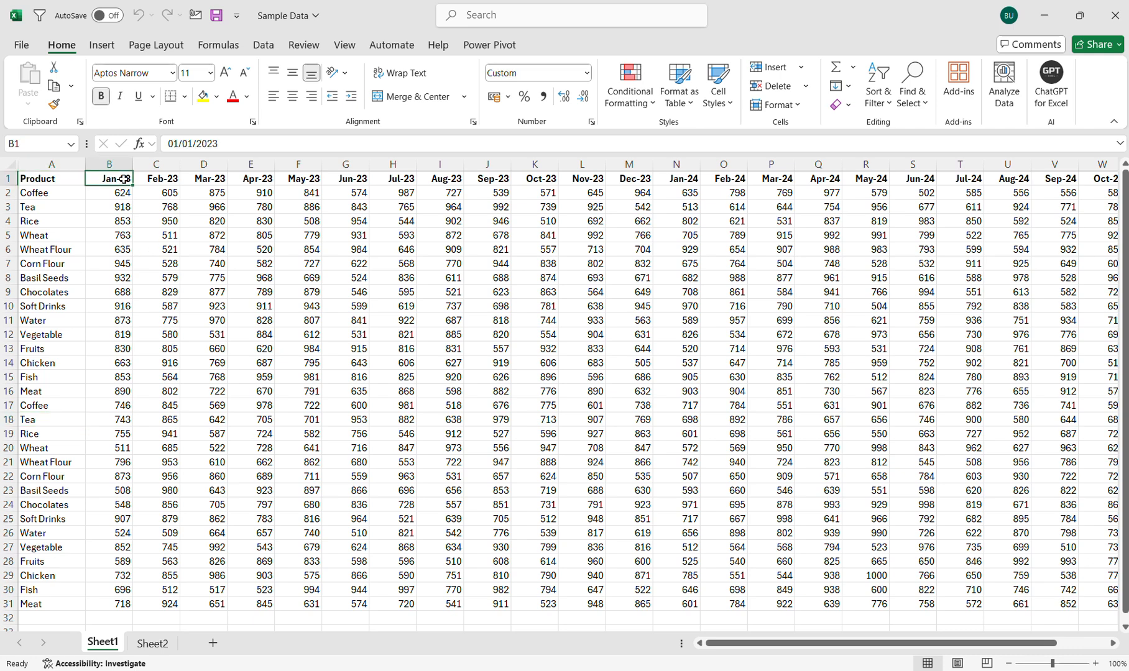
key("Right")
key("Right")
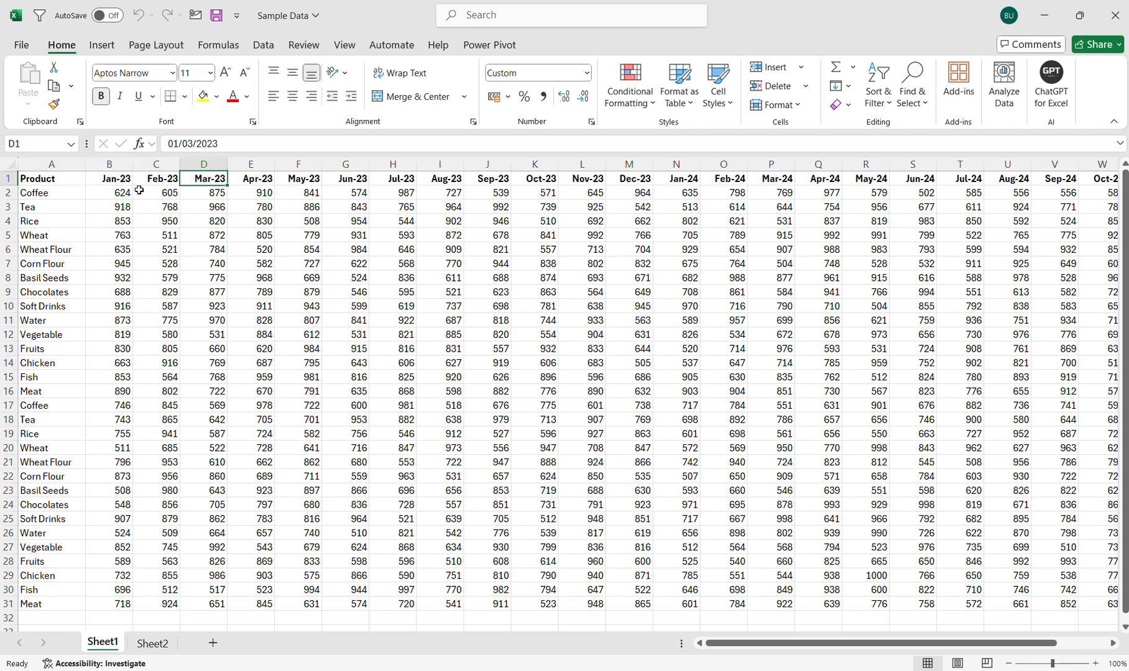
scroll(368, 335, "right", 3)
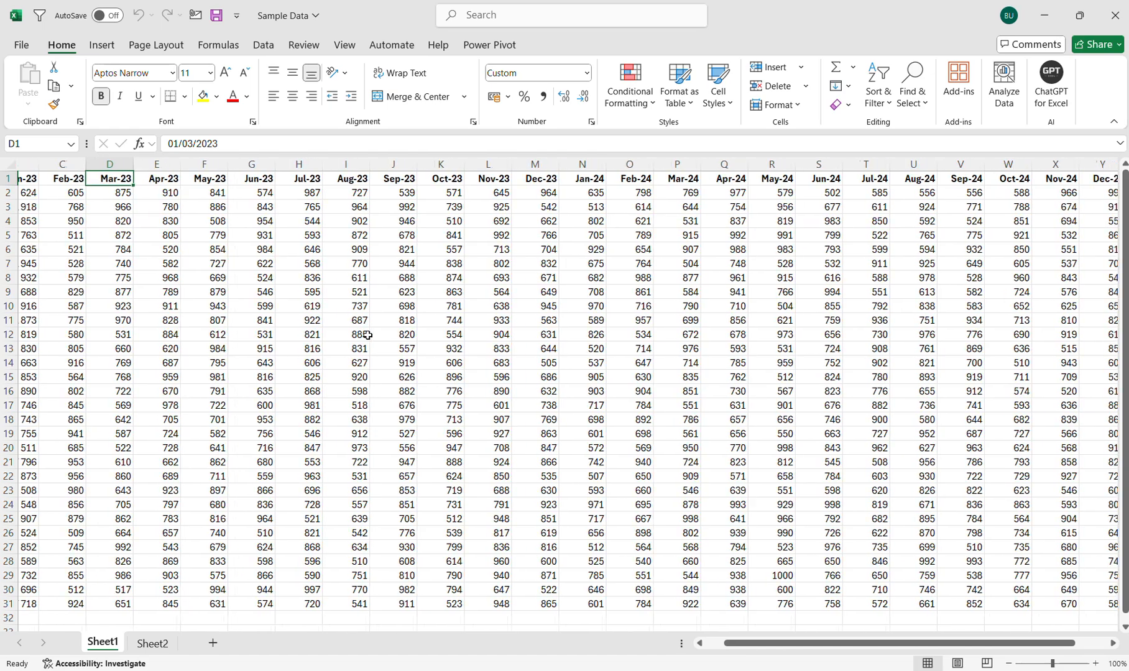
scroll(368, 335, "right", 6)
scroll(367, 335, "left", 3)
scroll(367, 335, "left", 5)
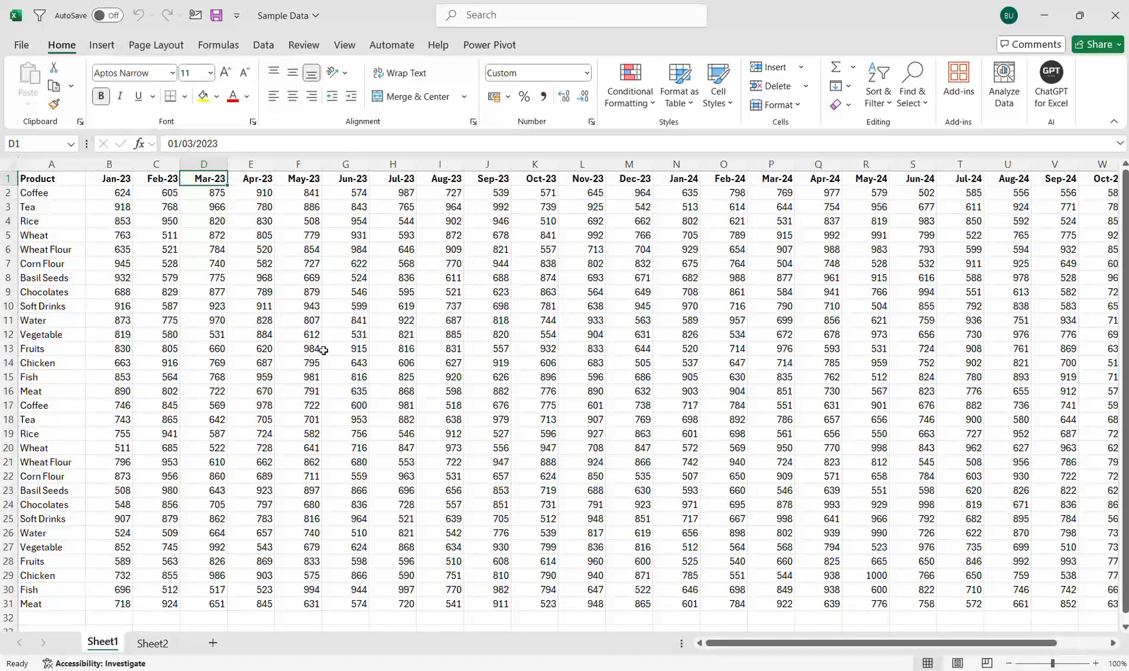
left_click(323, 352)
left_click(466, 349)
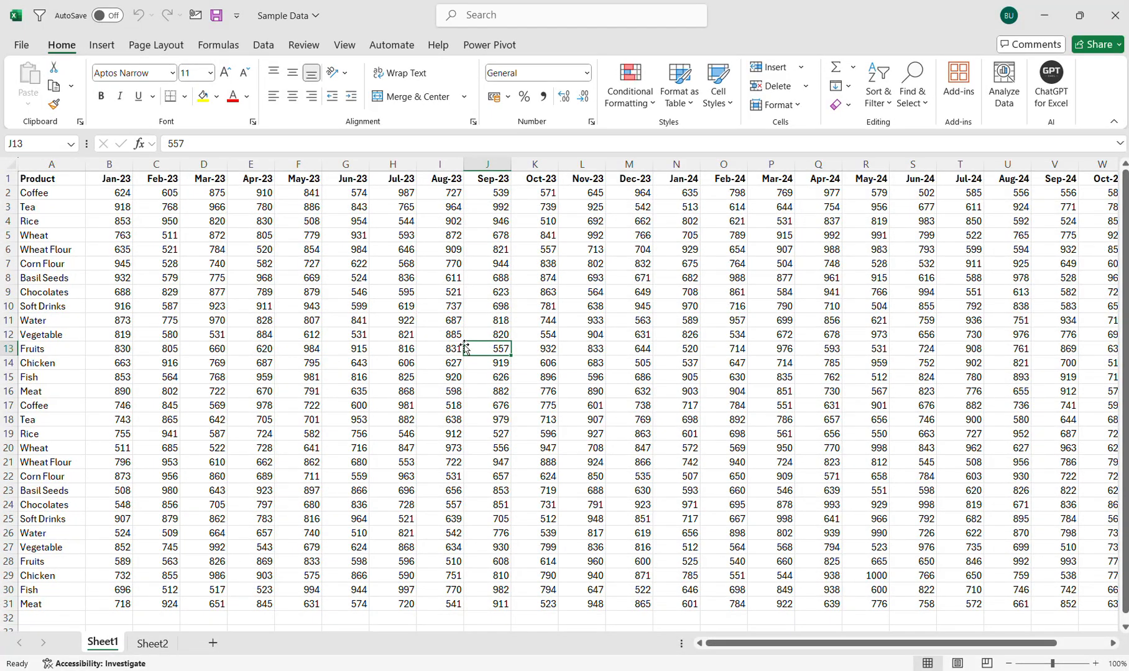
left_click(357, 365)
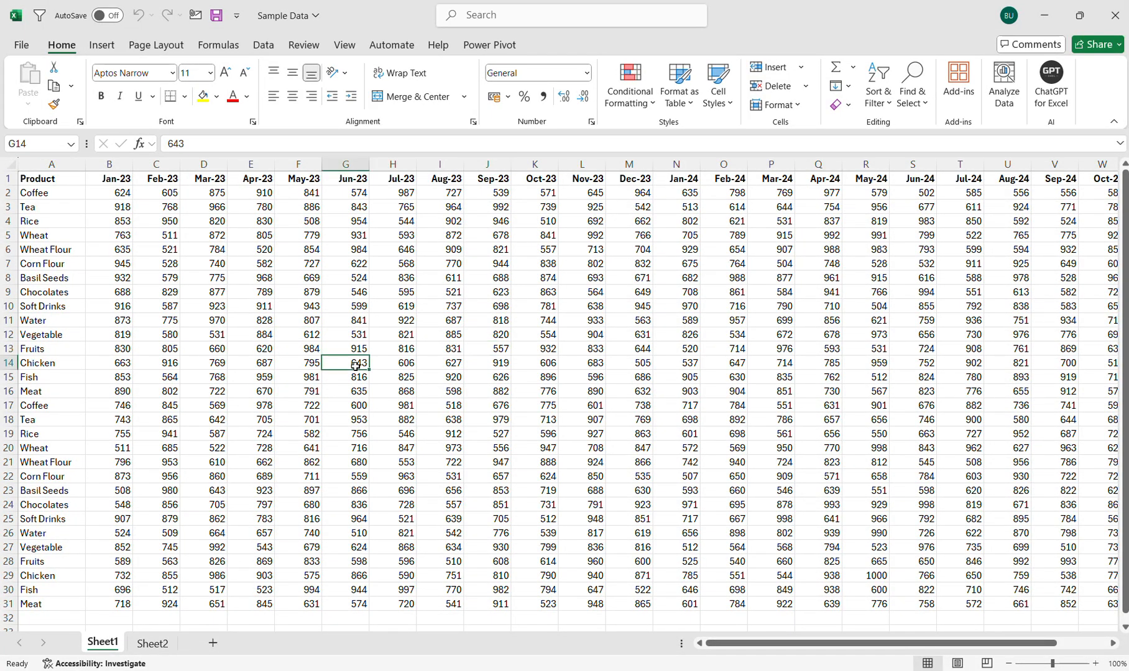
left_click(257, 281)
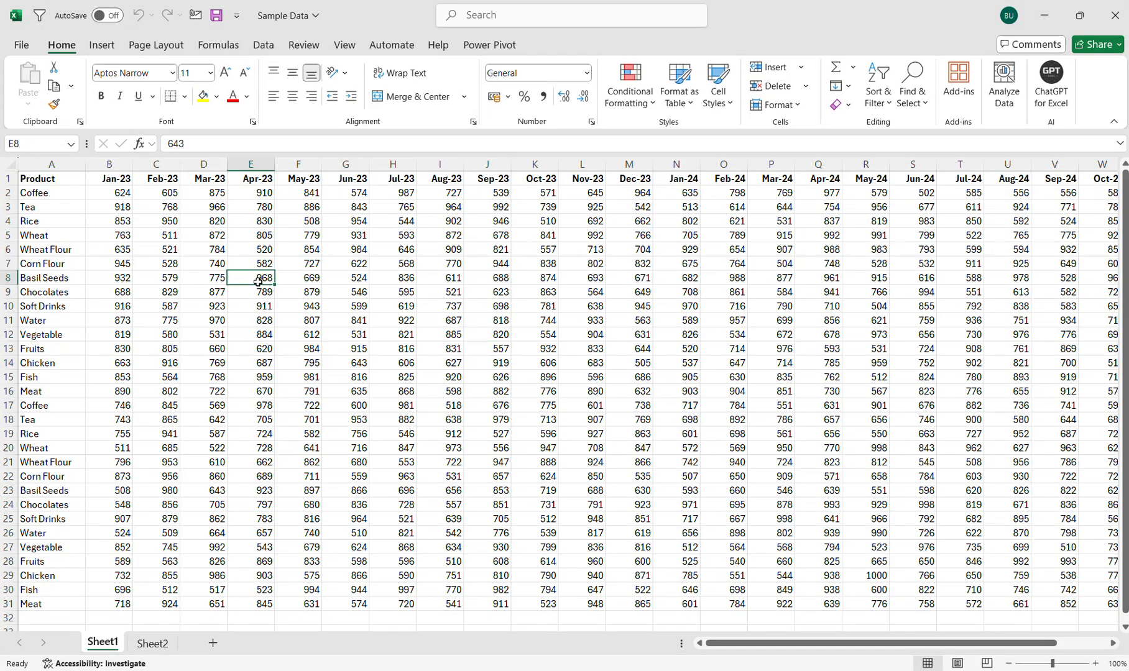
left_click(670, 349)
left_click(392, 335)
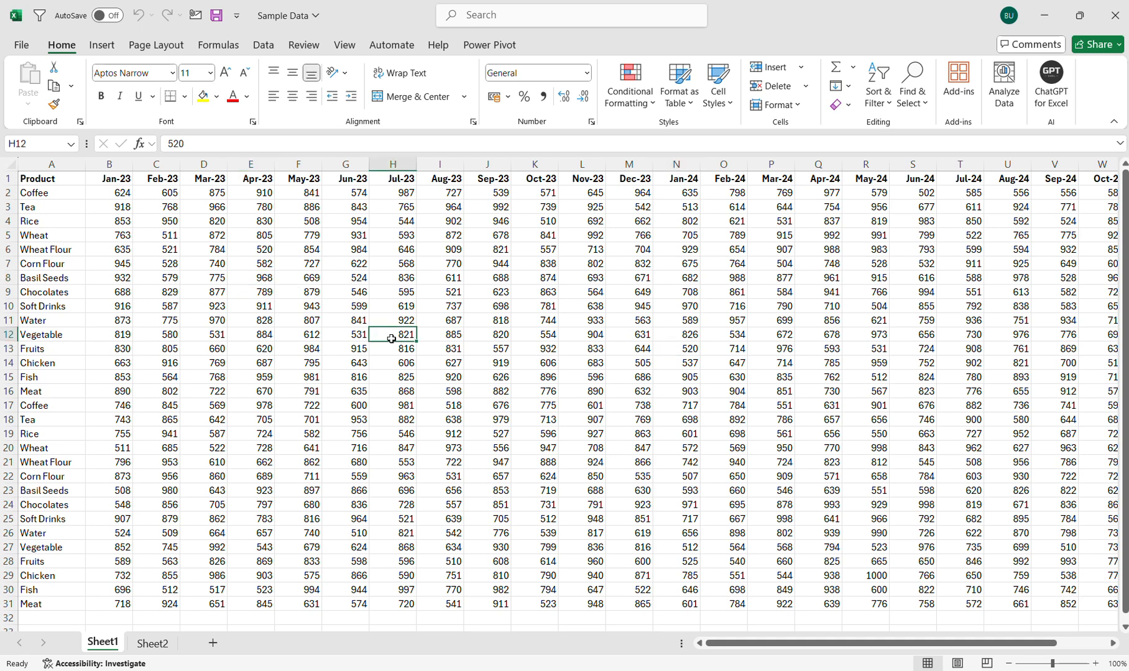
left_click(353, 393)
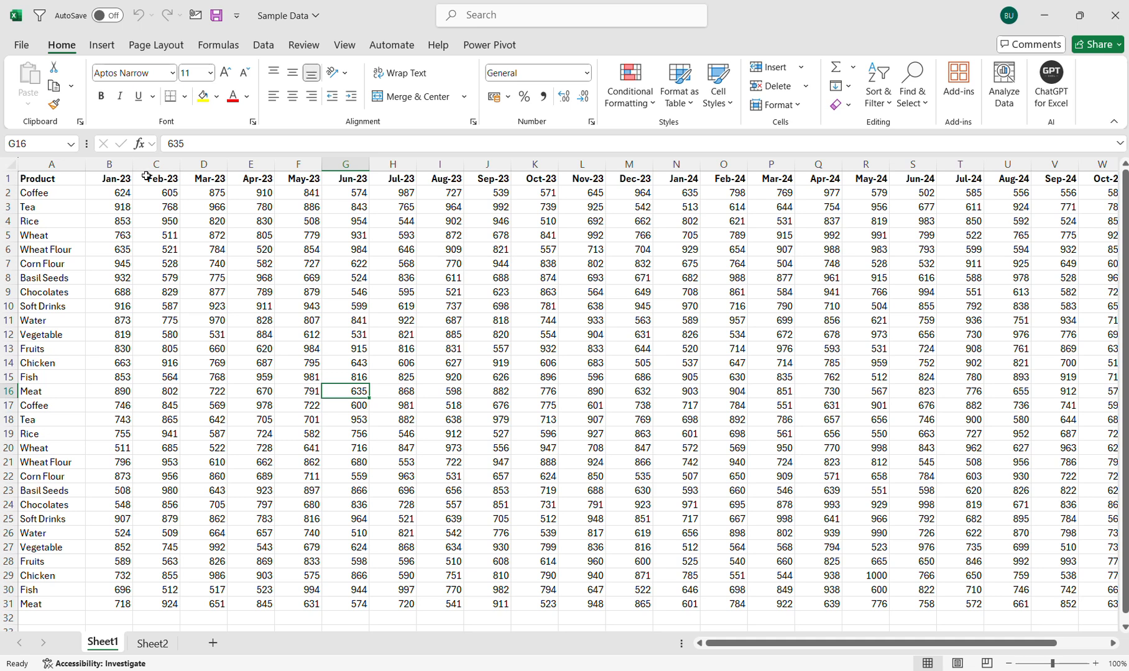
Insert a Month column before Jan-23 and fill Jan down for every product.
left_click(117, 164)
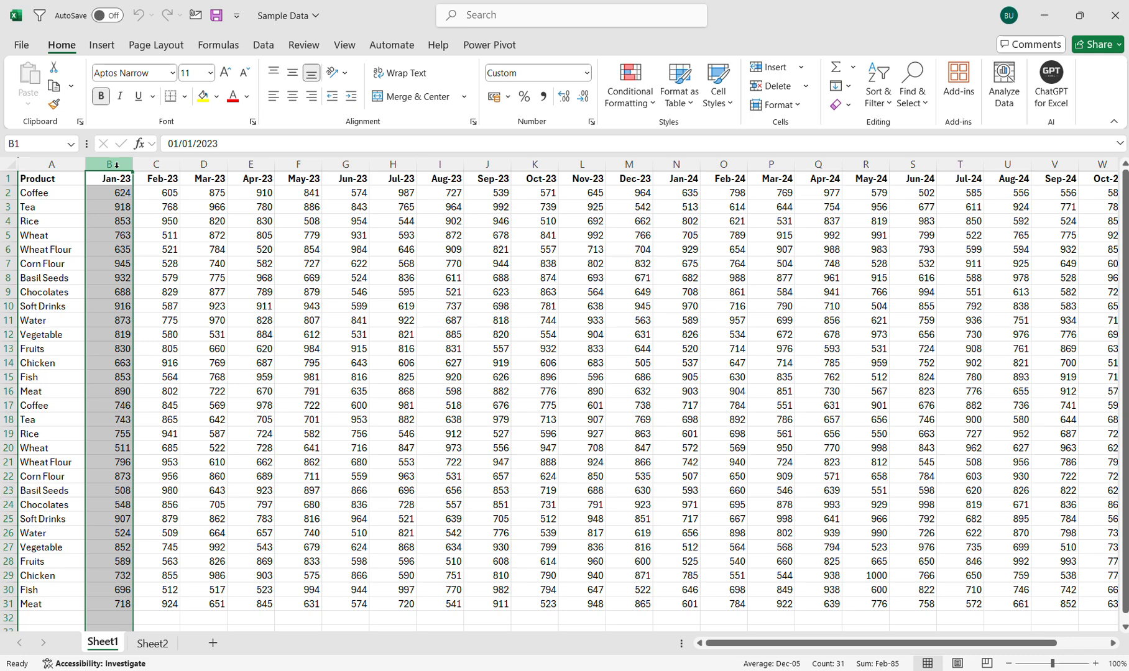
key("ctrl+shift+plus")
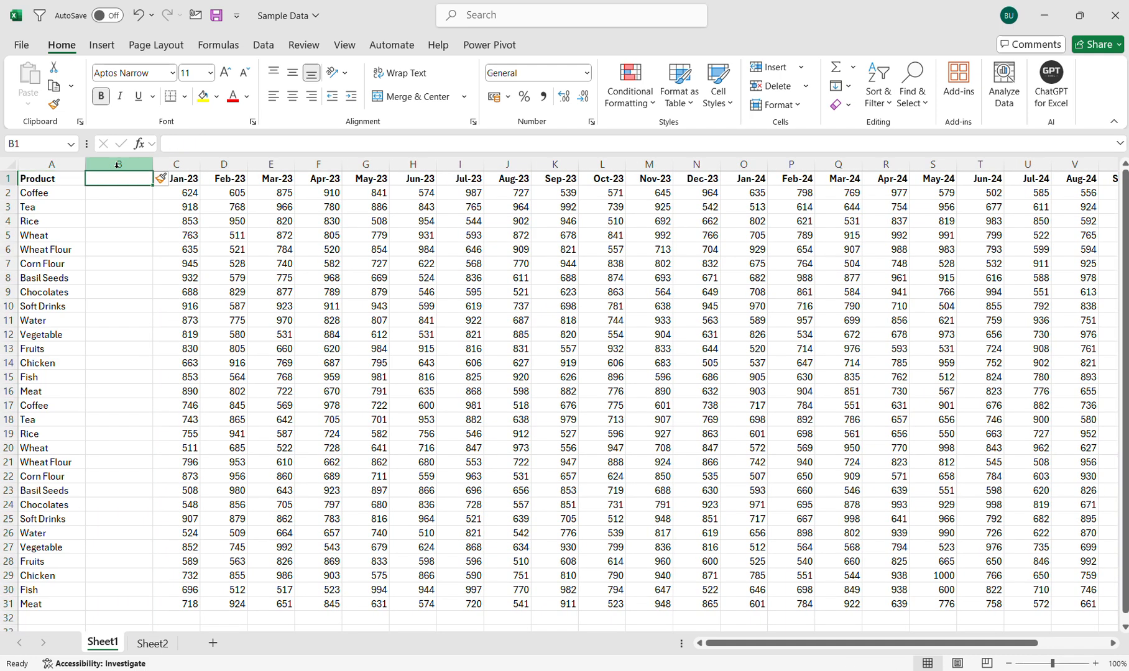
type("Month")
key("Return")
key("Right")
key("Left")
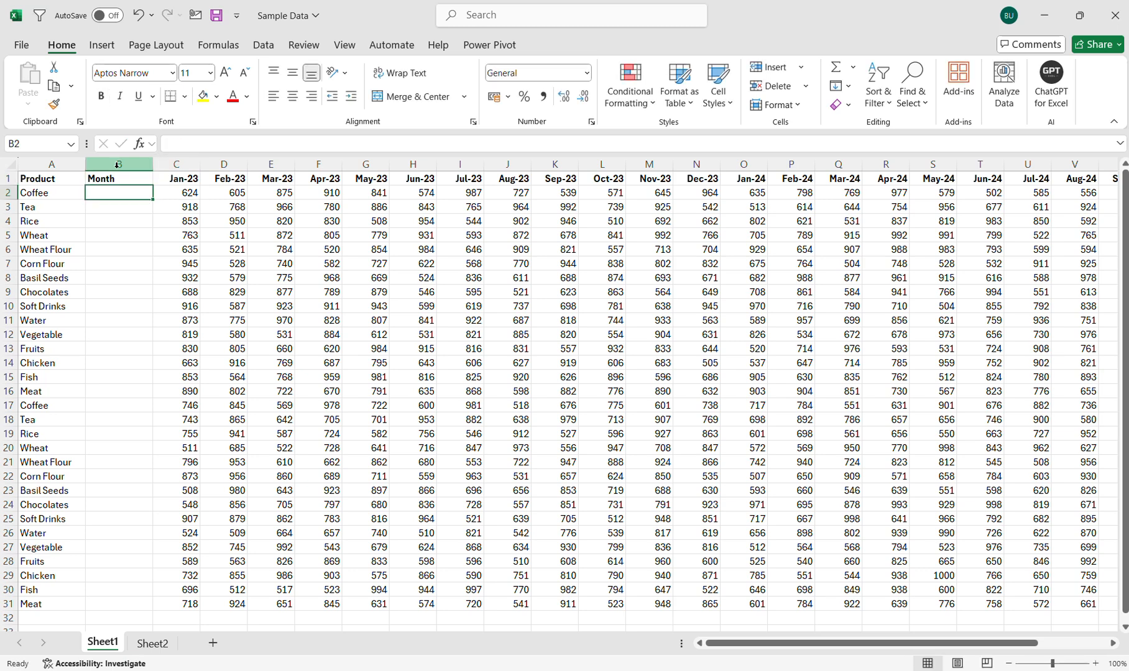
type("Jan")
key("Return")
key("Left")
key("ctrl+Down")
key("Right")
key("ctrl+shift+Up")
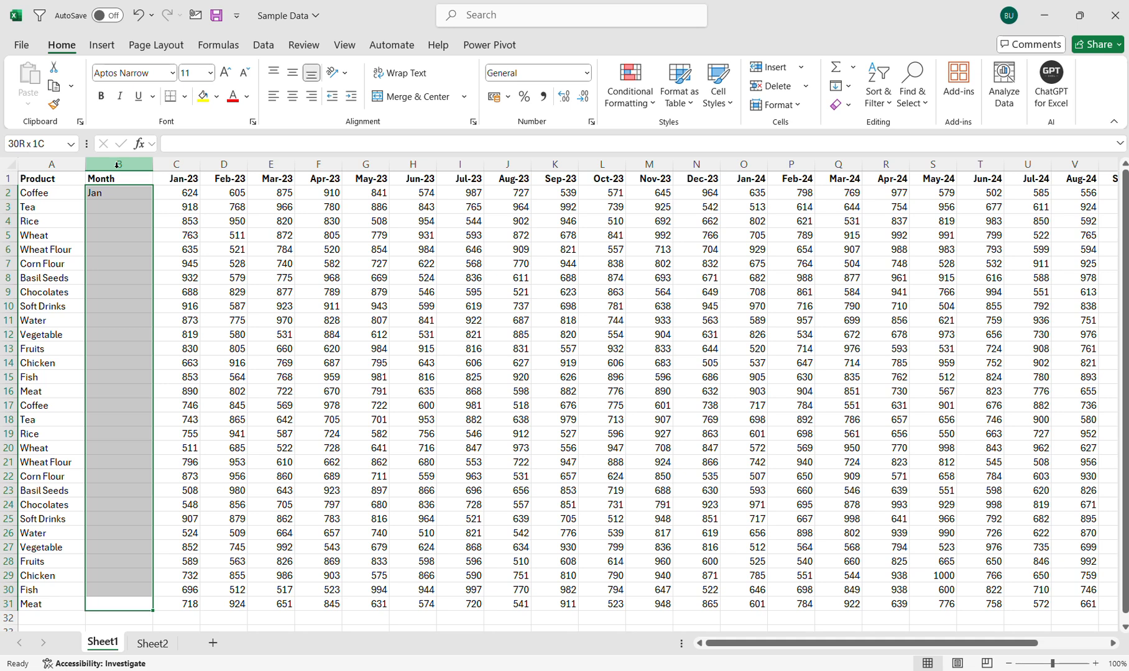
key("ctrl+d")
key("Right")
Insert a Year column after Month and fill 2023 down for every product.
key("ctrl+space")
key("ctrl+shift+plus")
key("ctrl+Up")
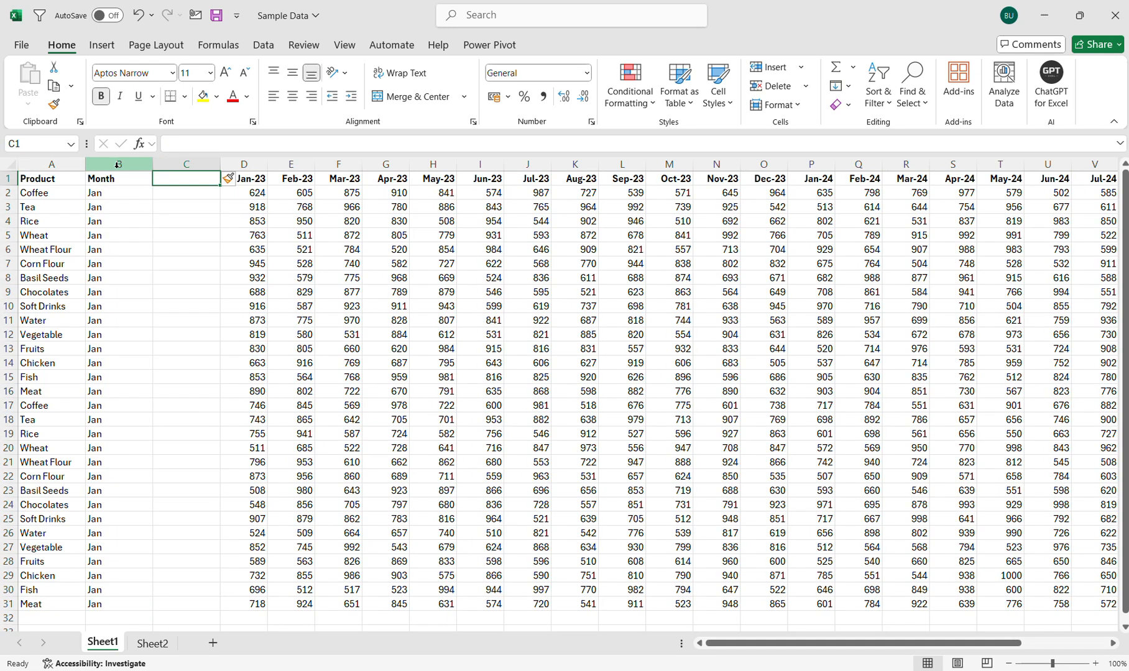
type("Year")
key("Return")
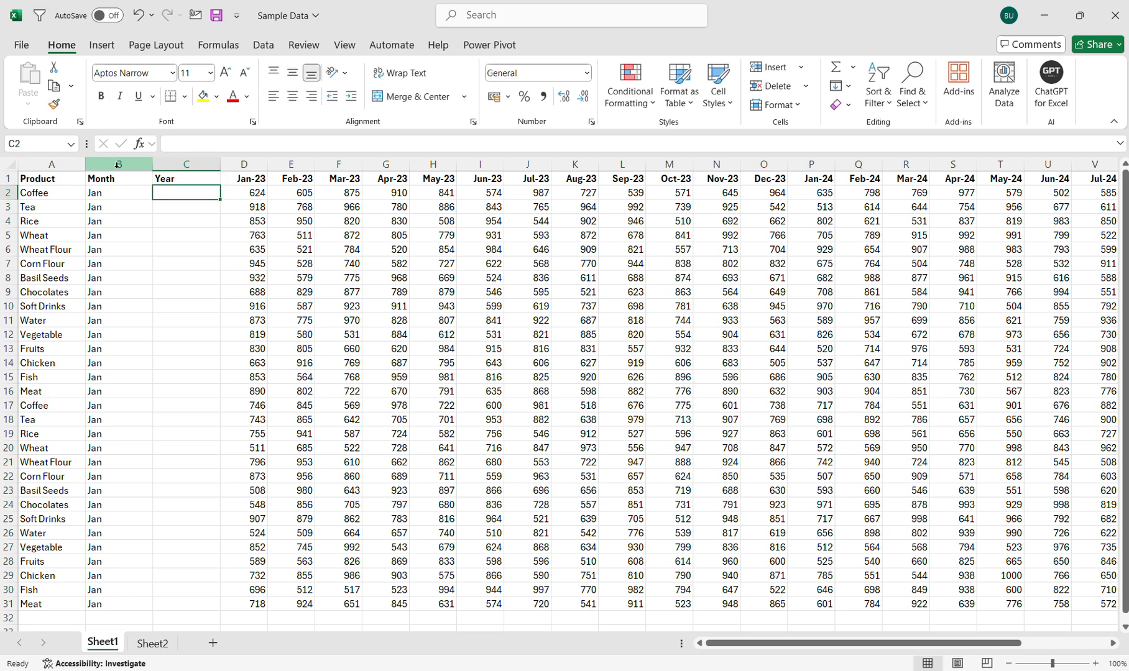
type("2023")
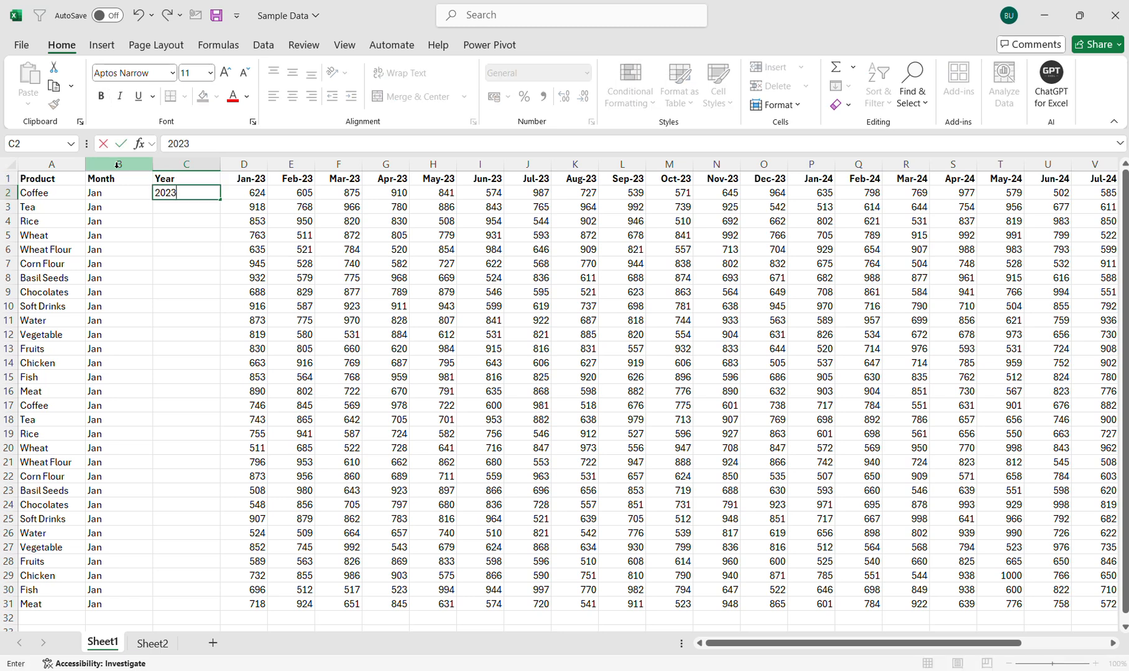
key("Return")
key("Left")
key("ctrl+Down")
key("Right")
key("ctrl+shift+Up")
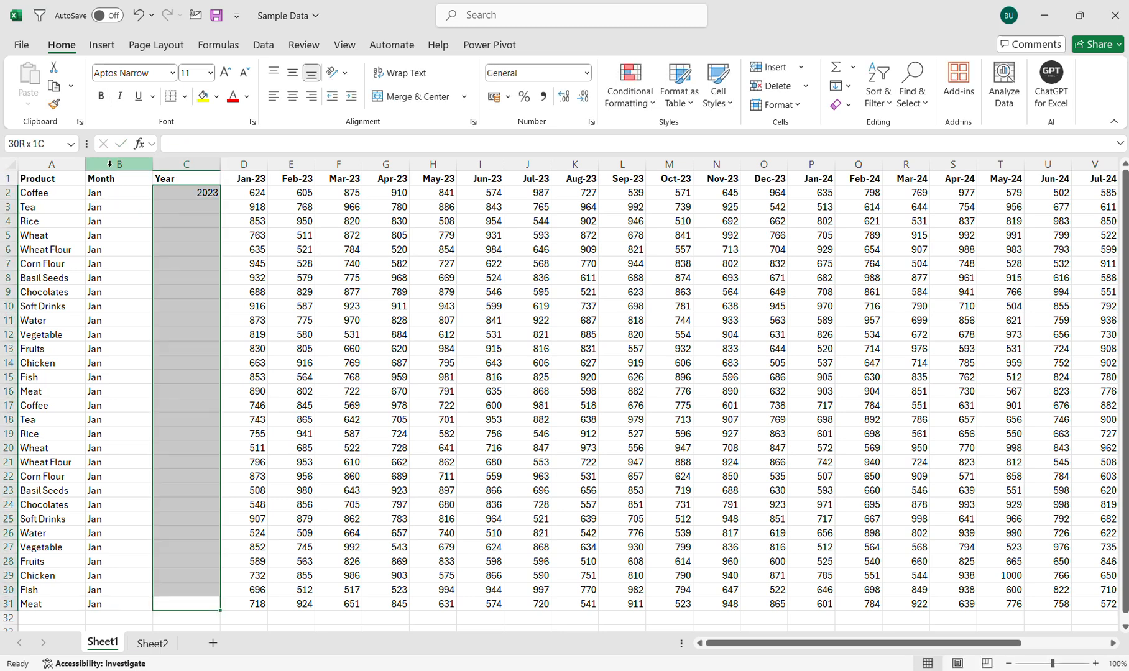
key("ctrl+d")
key("Right")
key("Right")
Copy the Feb-23 values and rename the Jan-23 header to QTY.
key("ctrl+Up")
key("Down")
key("ctrl+shift+Down")
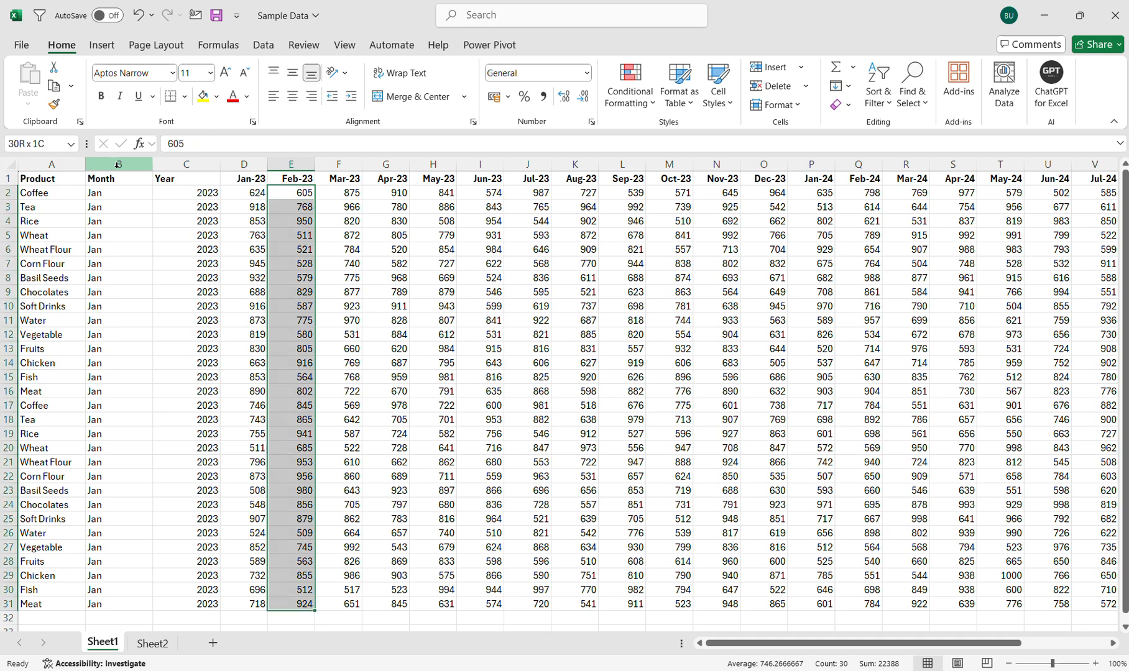
key("ctrl+c")
key("Left")
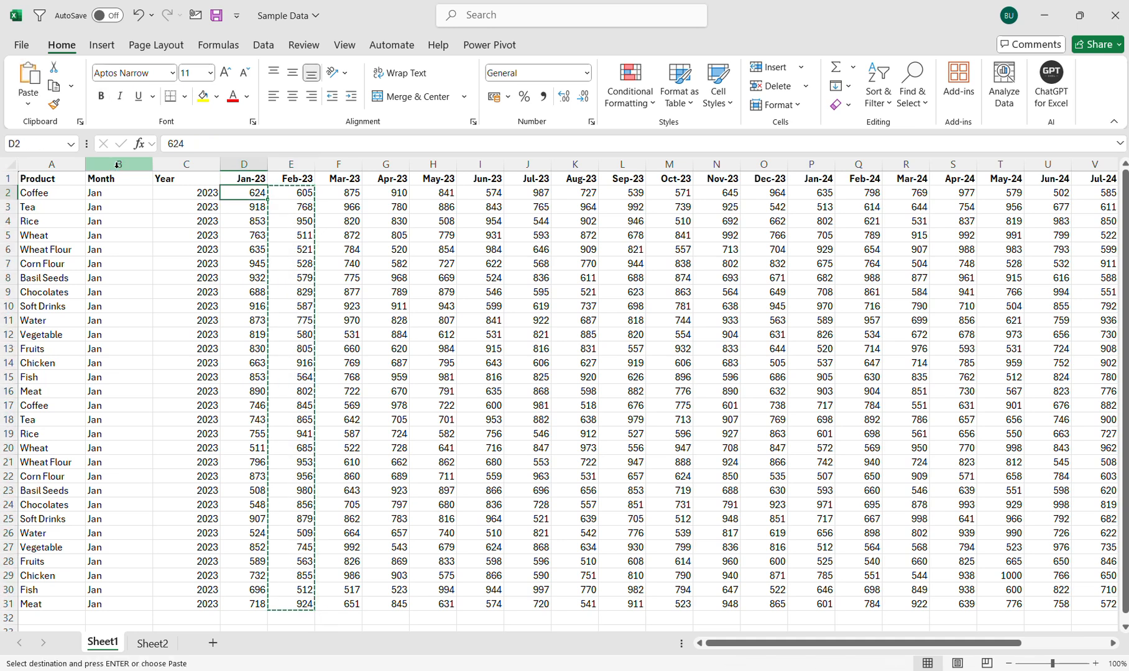
key("Up")
type("QTY")
key("Return")
Copy the Feb-23 sales values E2:E31 and go just below the last QTY row.
key("Right")
key("ctrl+shift+Down")
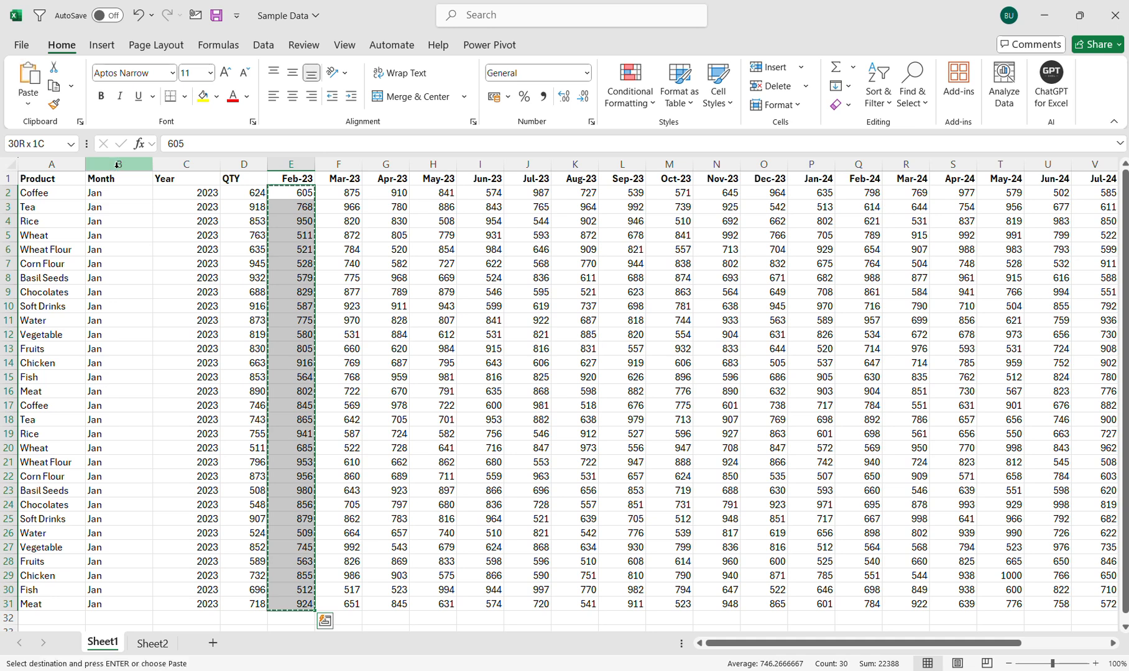
key("ctrl+c")
key("Left")
key("ctrl+Down")
key("Down")
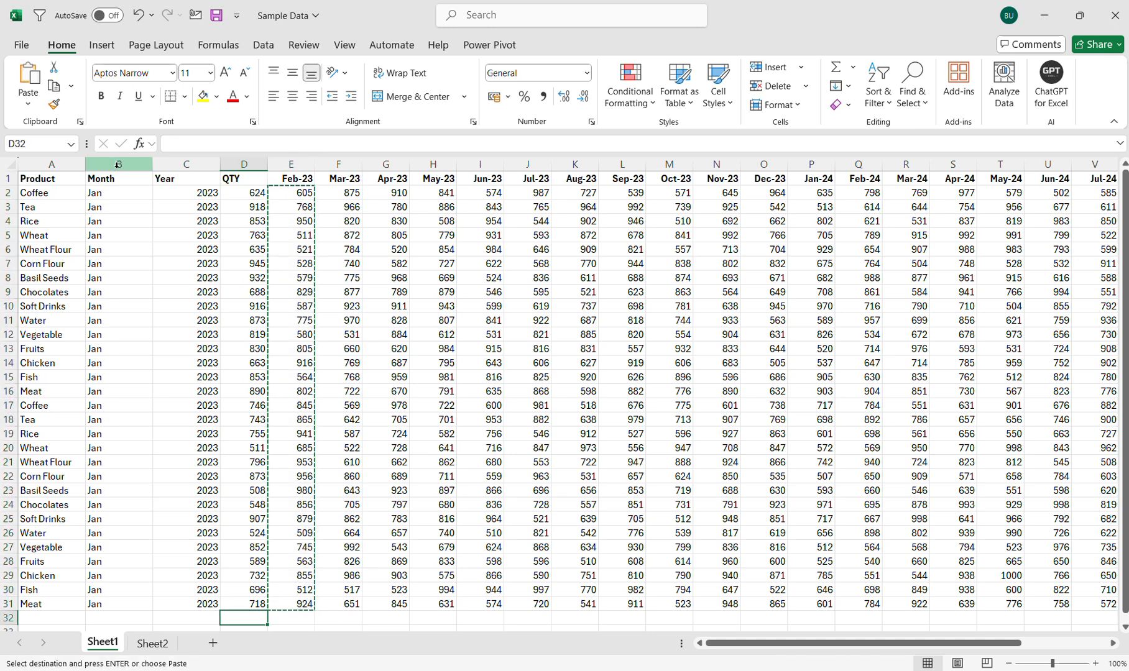
Paste the Feb-23 quantities at D32 under QTY.
key("ctrl+v")
key("Left")
key("ctrl+Left")
key("Up")
key("Up")
key("ctrl+Up")
key("Down")
key("ctrl")
key("Escape")
key("Escape")
Copy the product names A2:A31 and paste them starting at A32.
key("ctrl+c")
key("ctrl+shift+Down")
key("ctrl+c")
key("ctrl+Down")
key("Down")
key("ctrl+v")
key("Up")
key("Down")
Enter Feb as the month and 2023 as the year in row 32.
key("Right")
type("Feb")
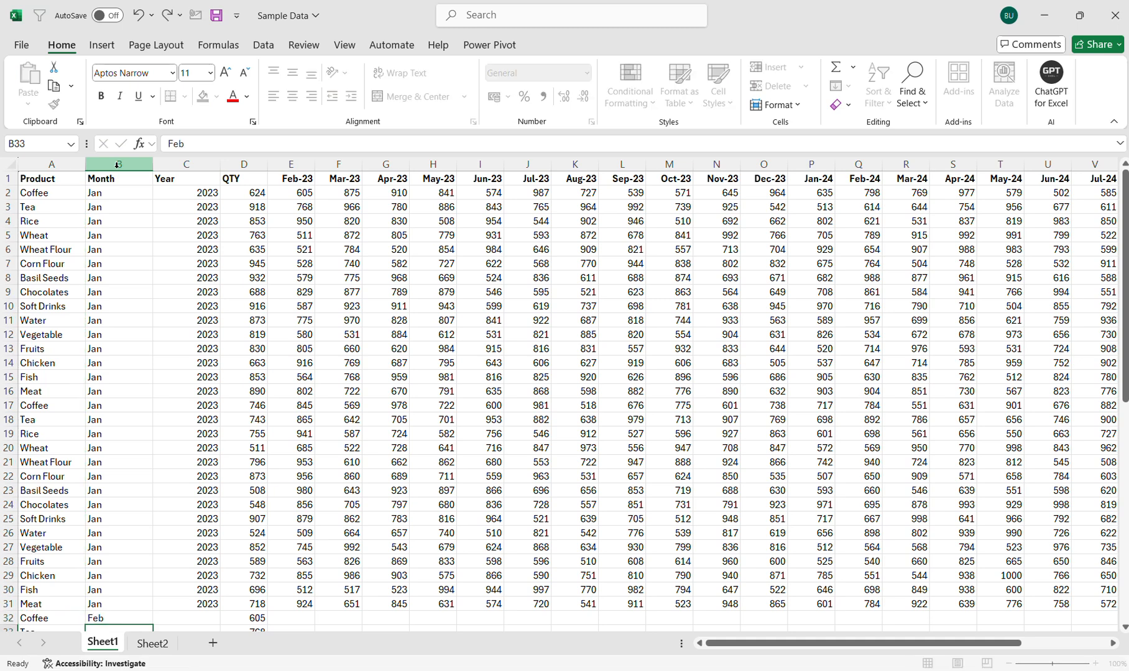
key("Return")
key("Up")
key("Right")
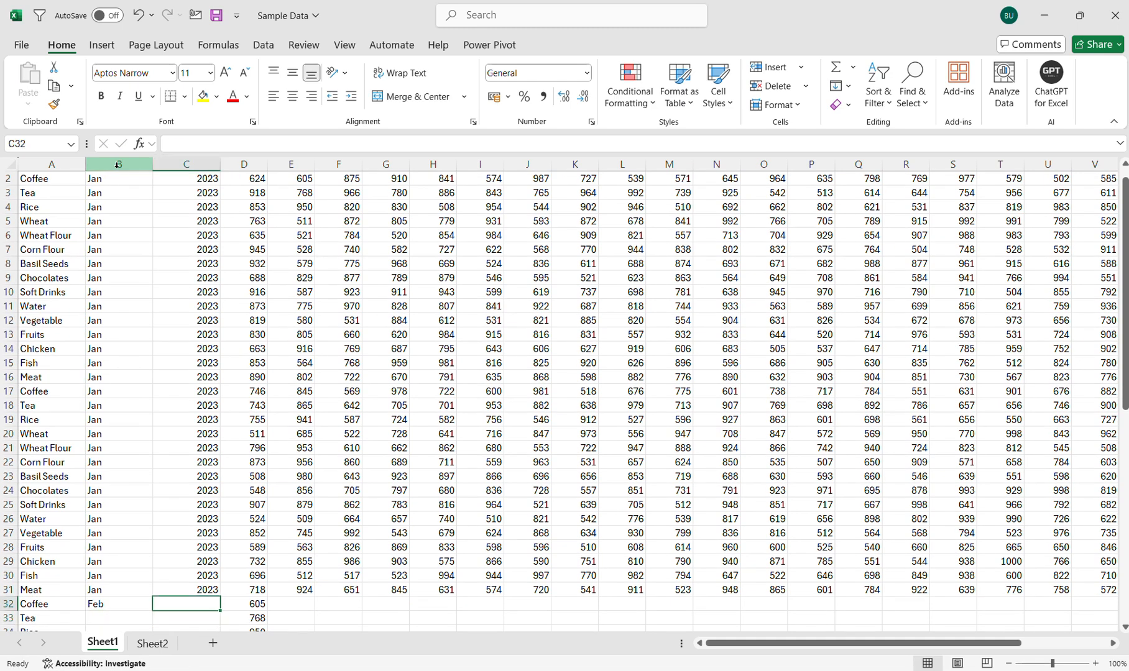
type("2023")
key("Return")
Fill Feb and 2023 down B32:C61 for all the new product rows.
key("Left")
key("Left")
key("ctrl+Down")
key("Right")
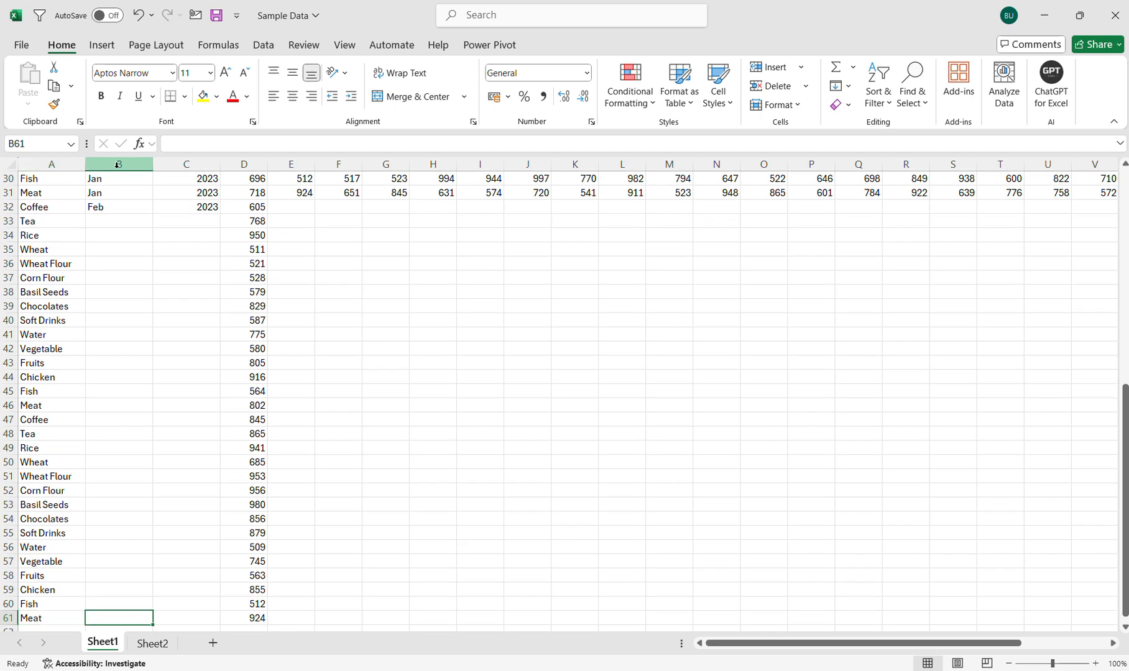
key("shift+Right")
key("ctrl+shift+Up")
key("ctrl+d")
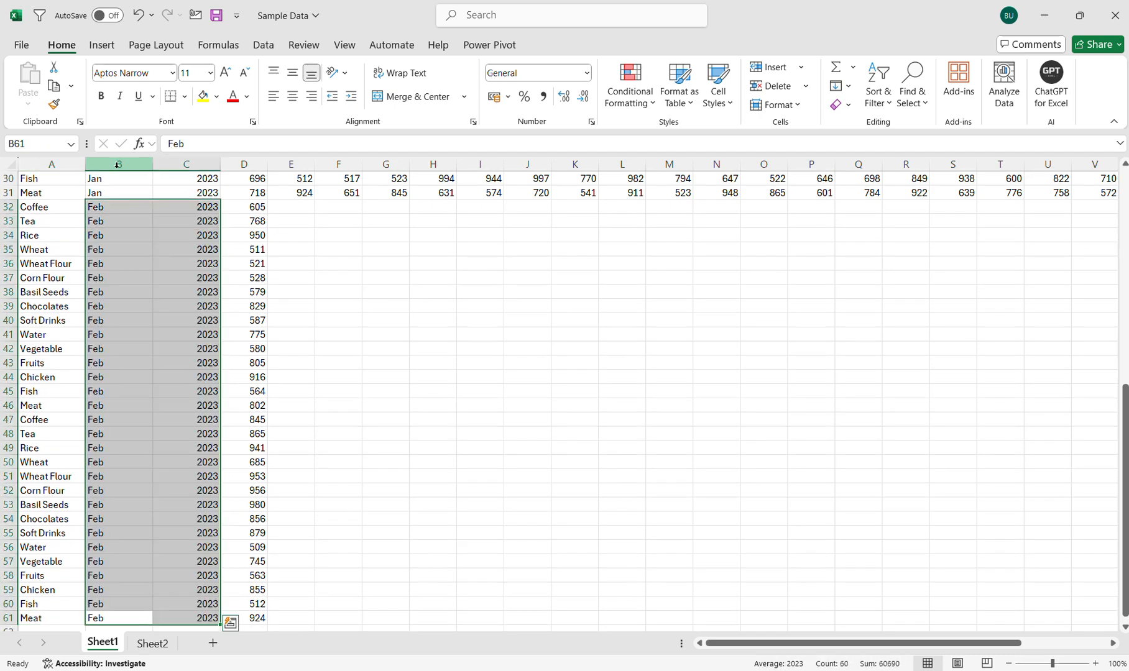
key("Up")
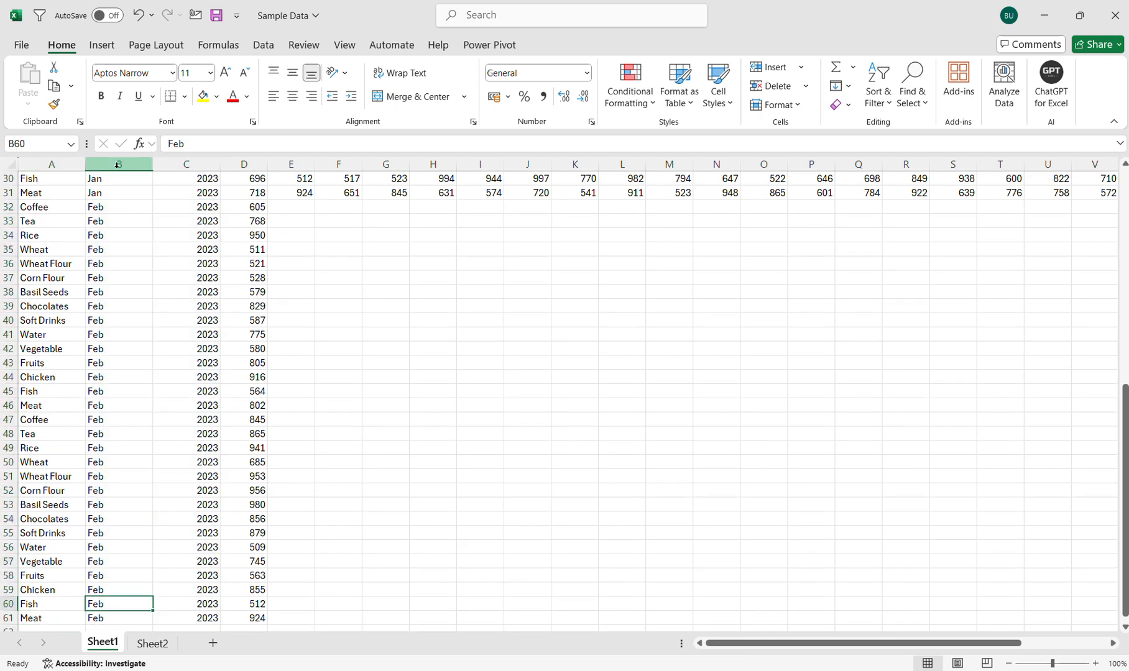
key("ctrl+Up")
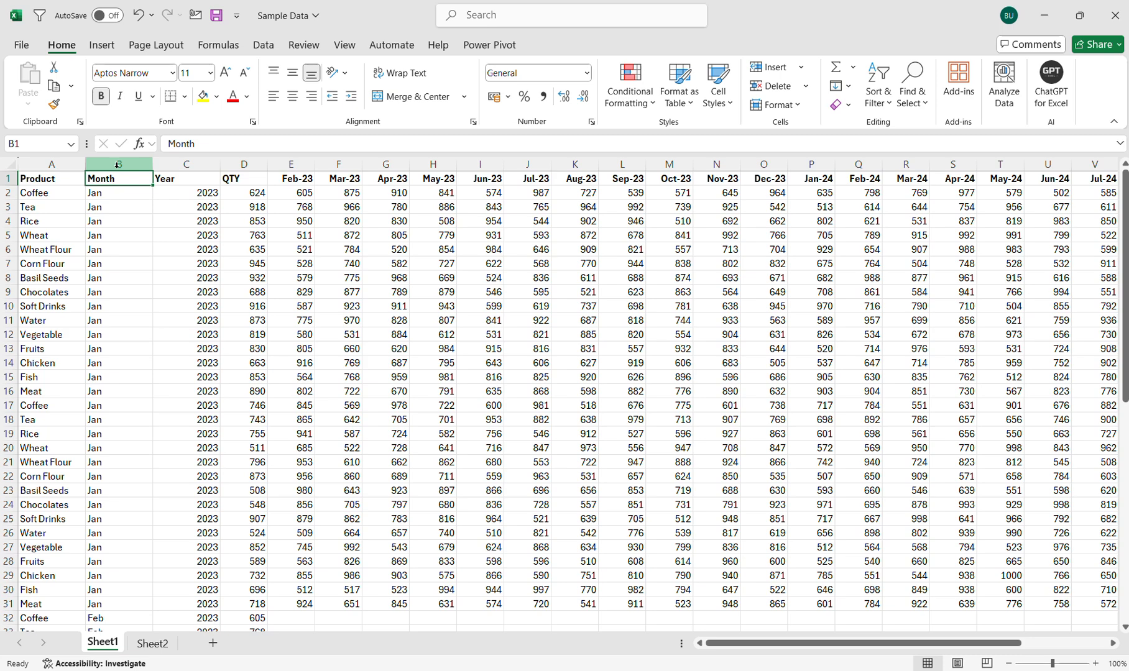
Undo the manual Month/Year restructuring with Ctrl+Z and cancel the pending copy.
key("ctrl+z")
key("ctrl+z")
key("ctrl+z")
key("ctrl+z")
key("ctrl+z")
key("ctrl+z")
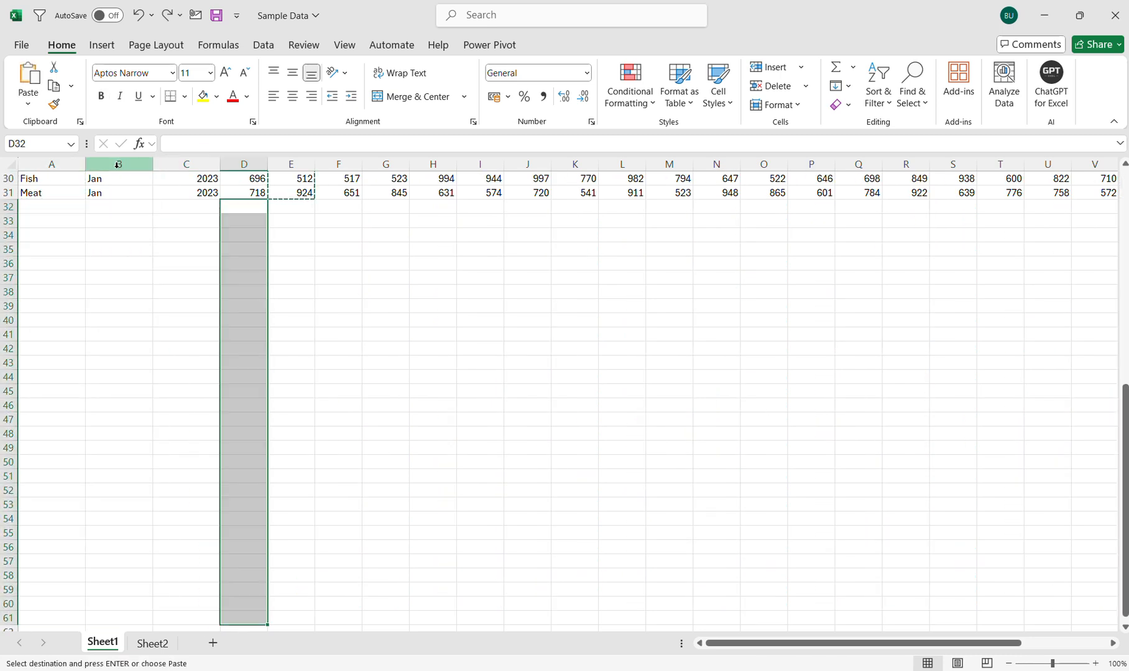
key("ctrl+z")
key("ctrl+z")
key("ctrl+z")
key("ctrl+z")
key("ctrl+z")
key("ctrl+z")
key("ctrl+z")
key("ctrl+z")
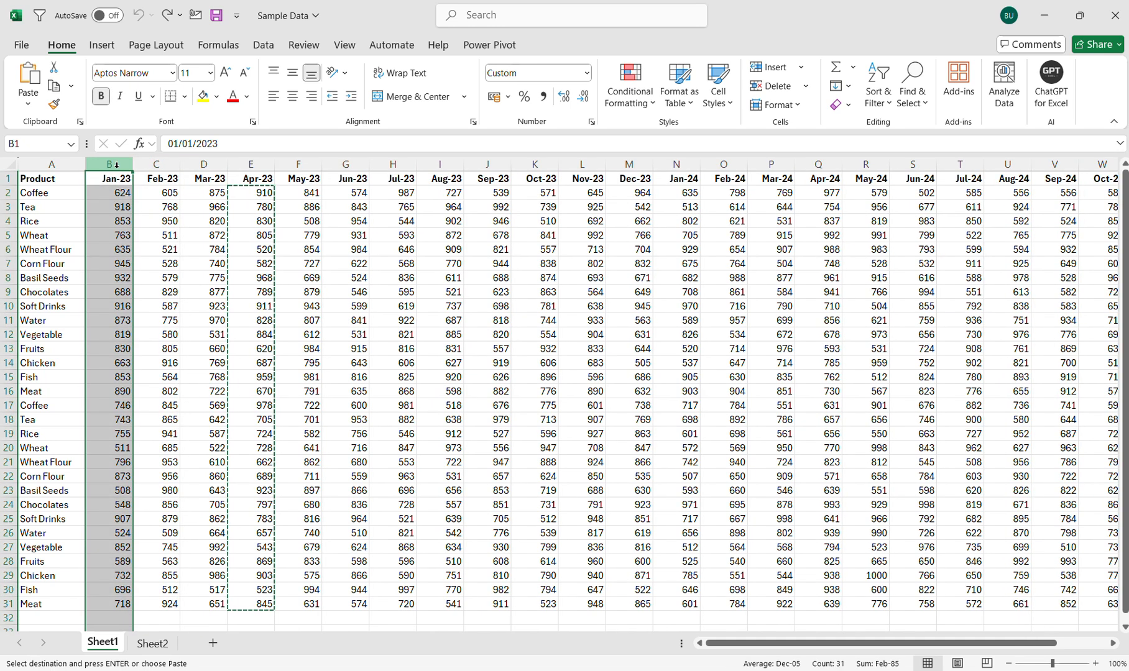
key("Escape")
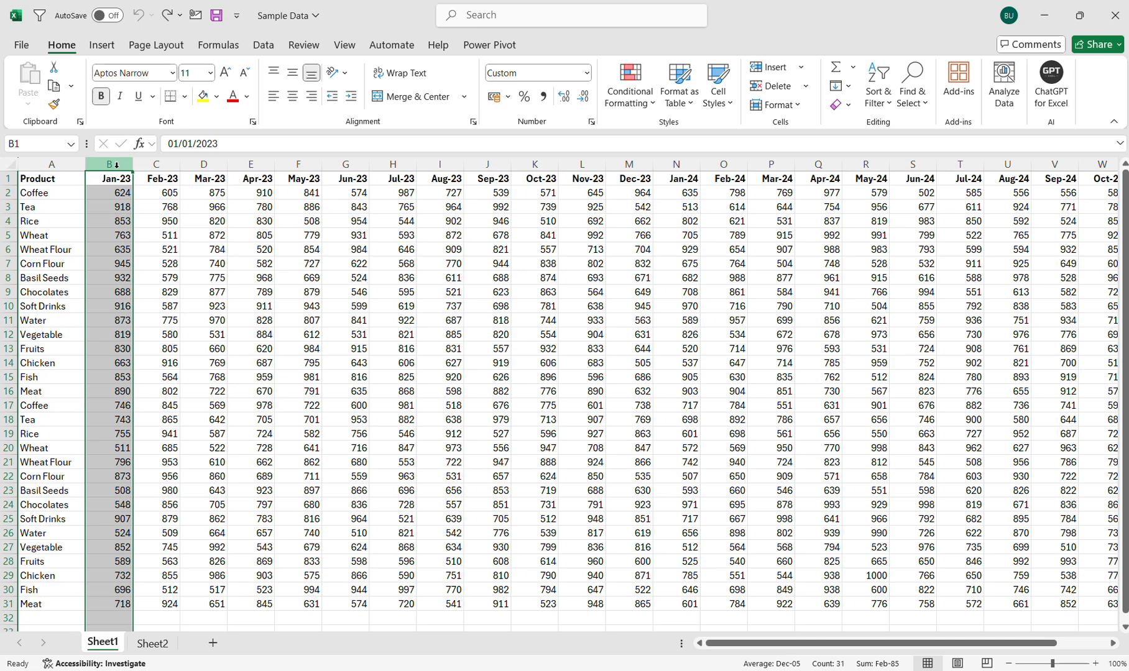
Select a cell inside the sales table and switch to the Data tab.
left_click(163, 239)
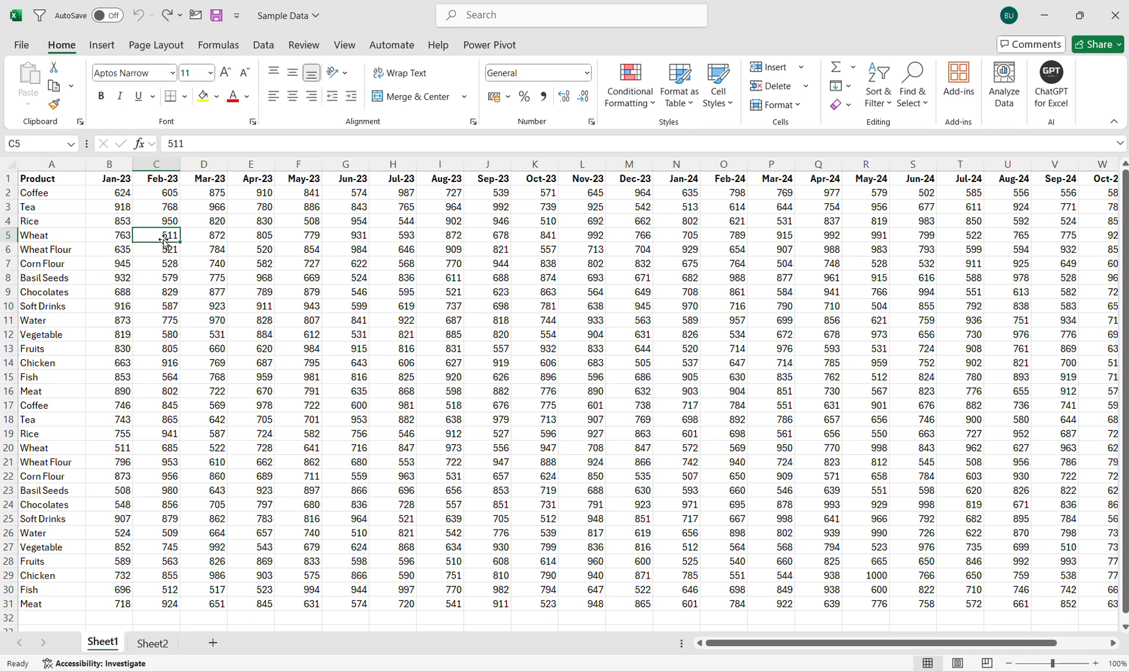
scroll(509, 393, "right", 5)
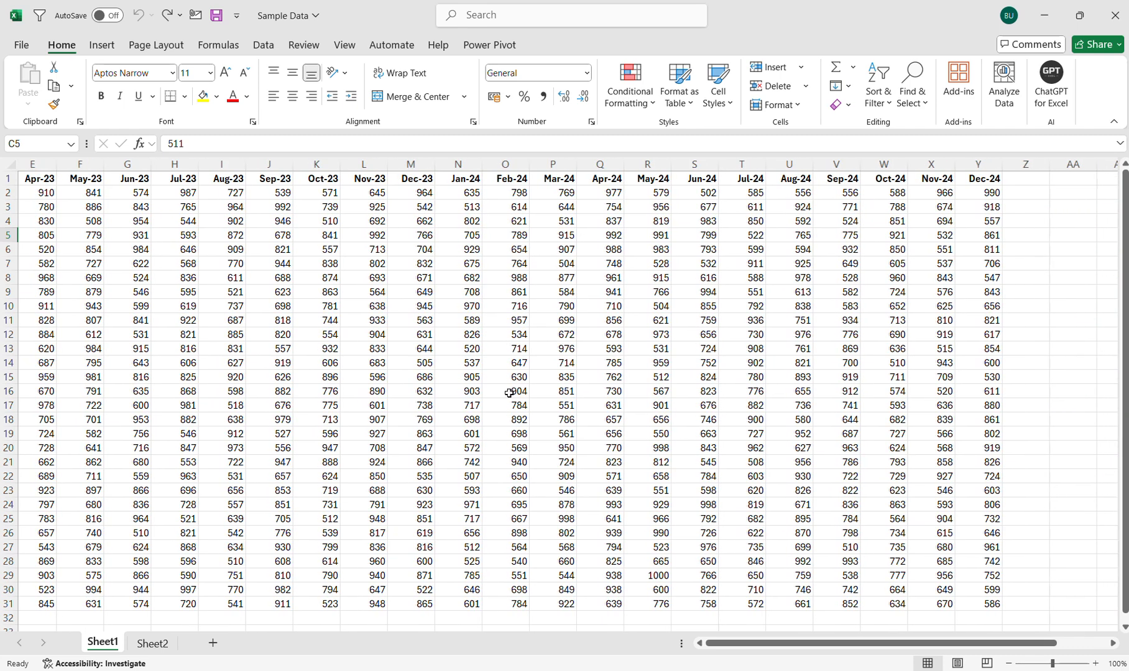
scroll(509, 393, "left", 5)
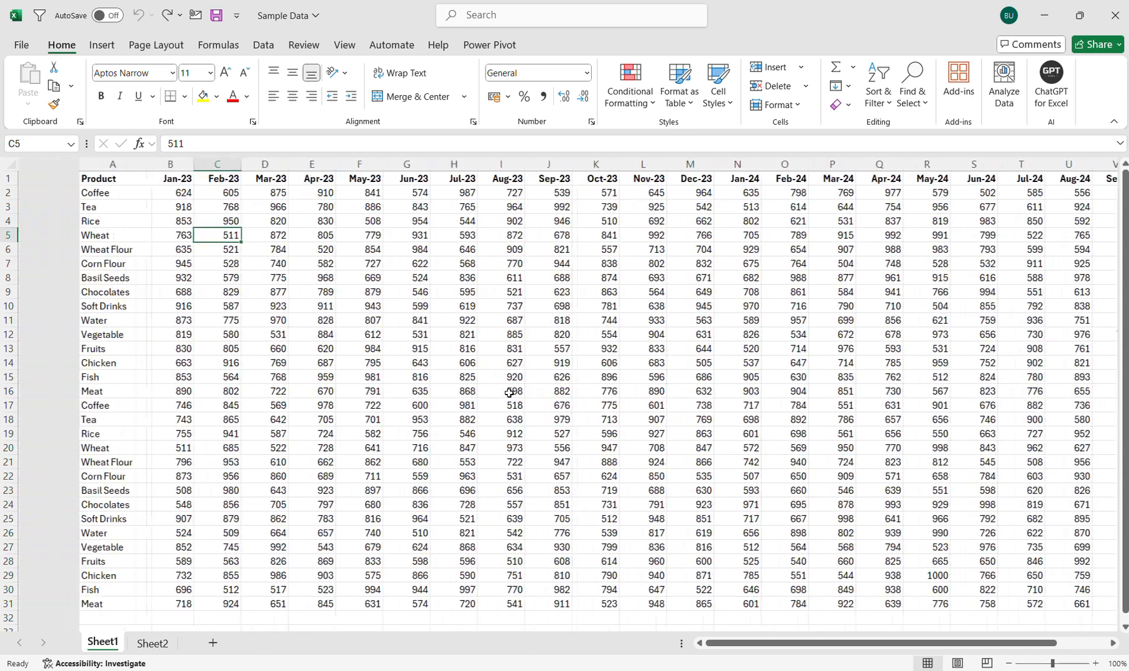
left_click(276, 51)
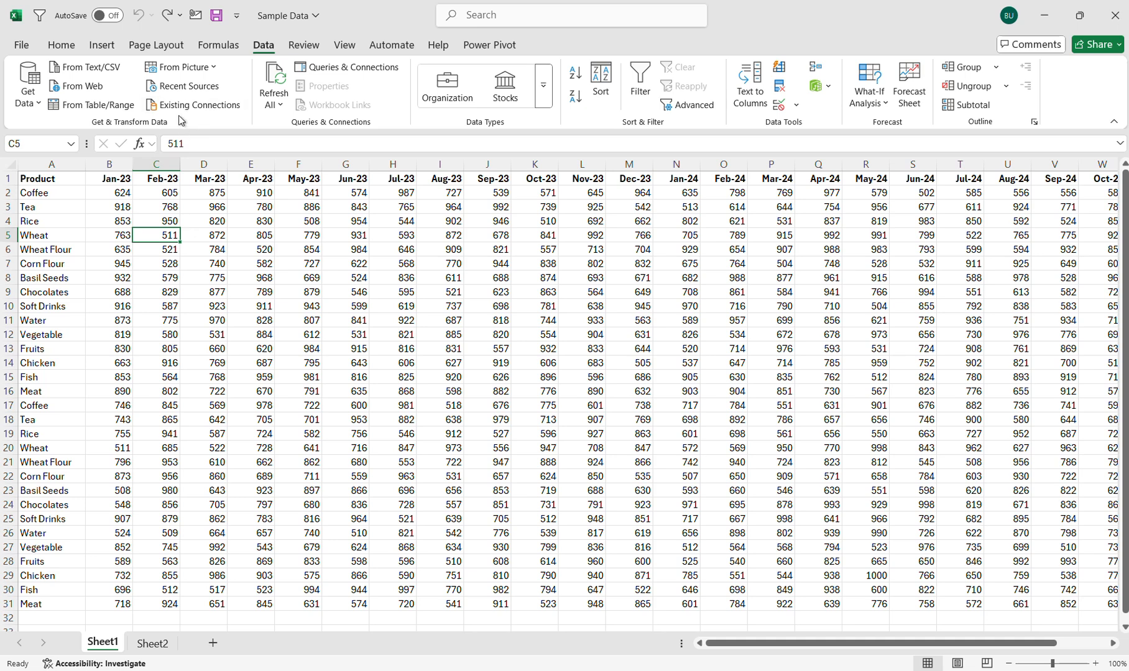
Turn the sales range into a table with headers via From Table/Range, opening query Table1.
left_click(95, 110)
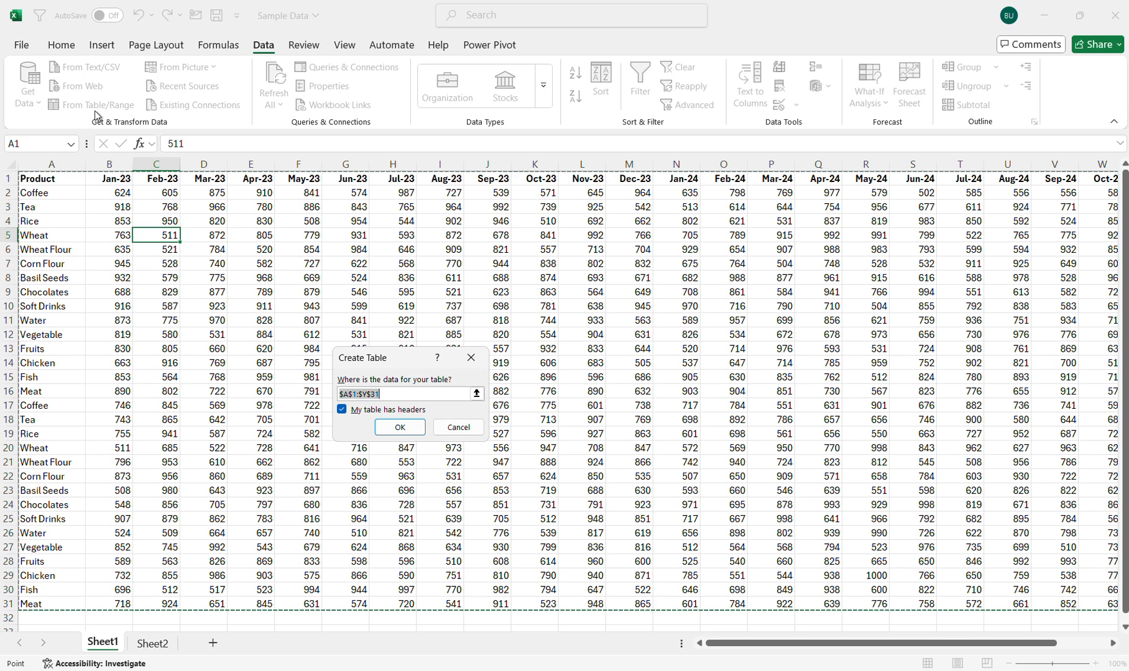
left_click(393, 429)
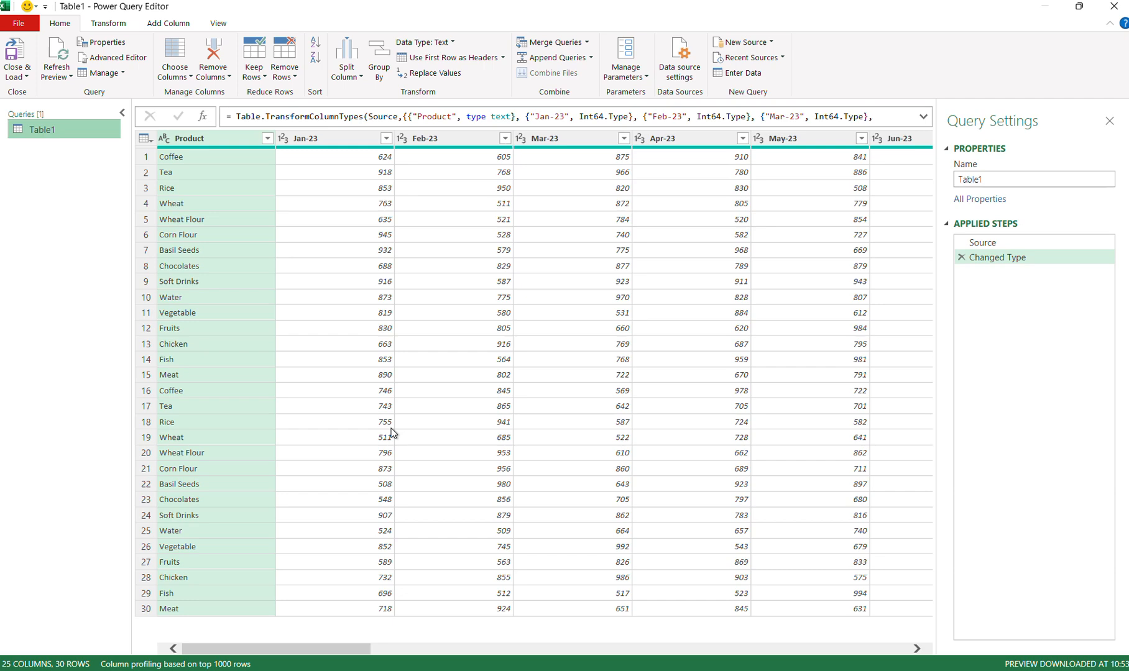
scroll(517, 422, "right", 5)
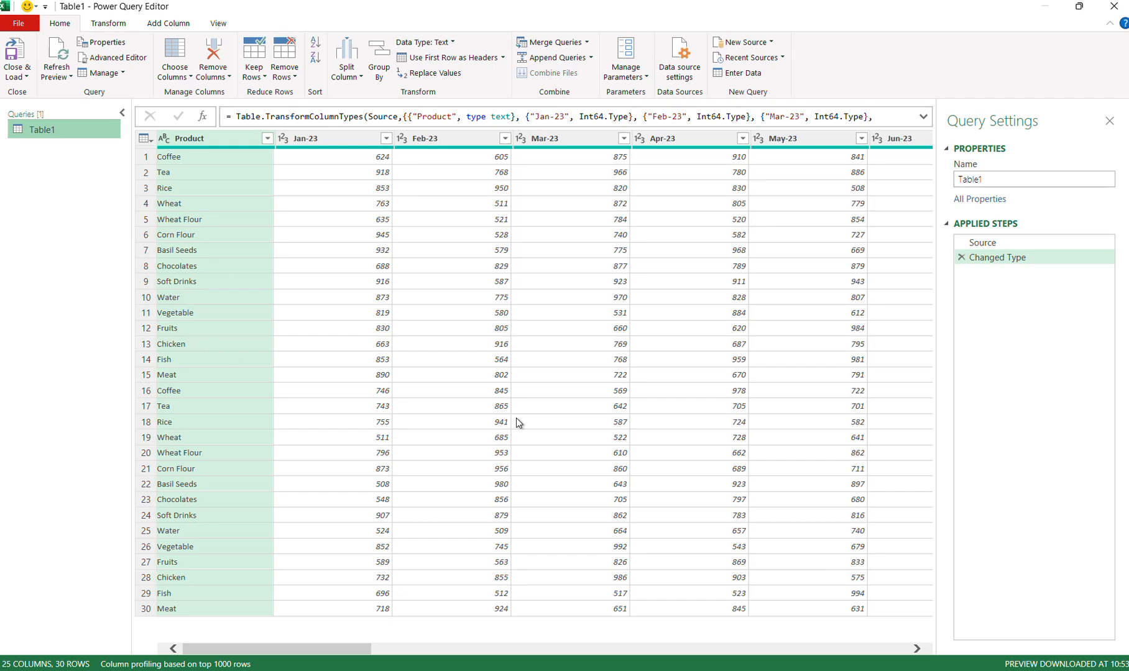
scroll(519, 423, "left", 5)
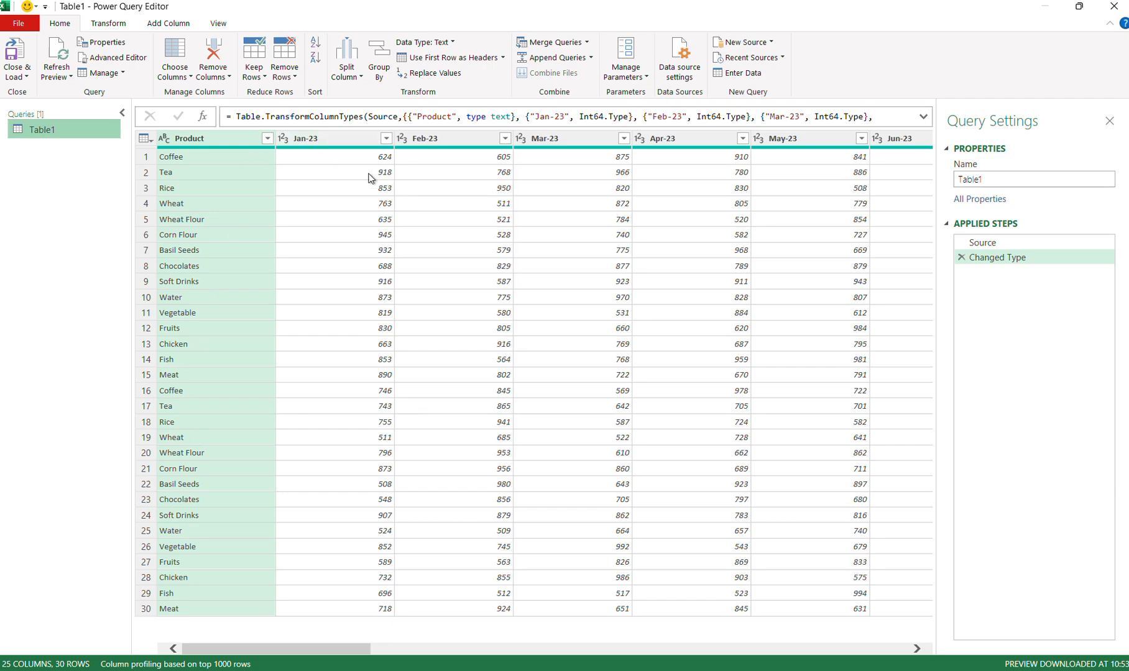
scroll(371, 179, "right", 6)
scroll(371, 179, "left", 6)
scroll(371, 179, "right", 4)
scroll(371, 179, "left", 4)
scroll(617, 266, "right", 5)
scroll(617, 266, "left", 5)
Apply Unpivot Columns to the Product column, producing Attribute and Value columns.
left_click(120, 31)
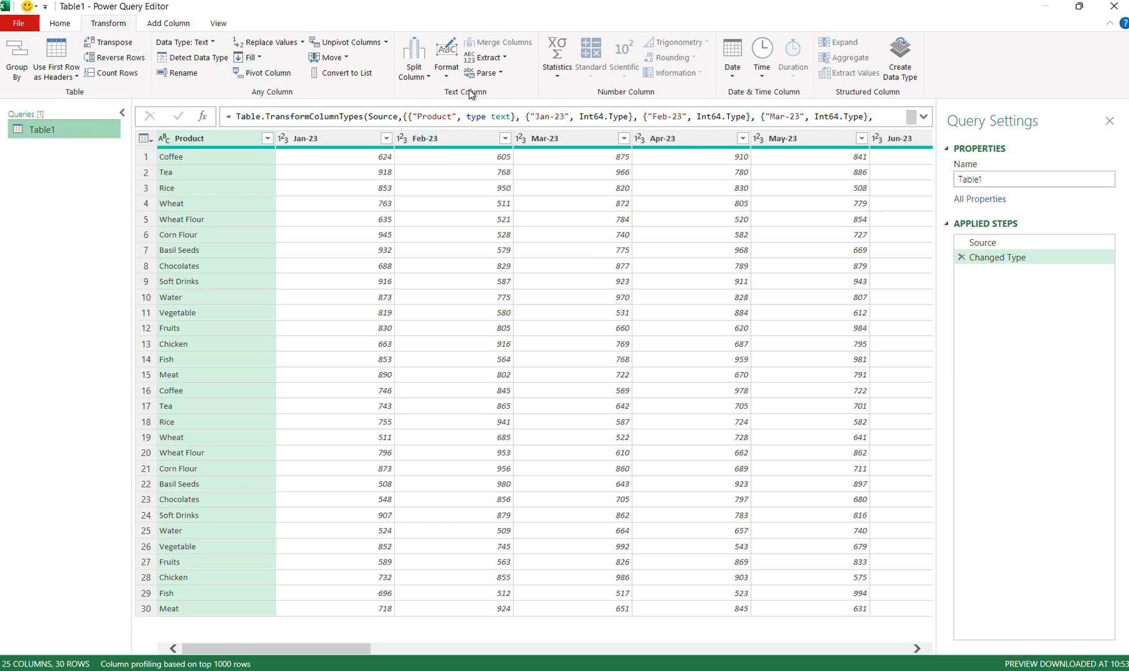
left_click(386, 42)
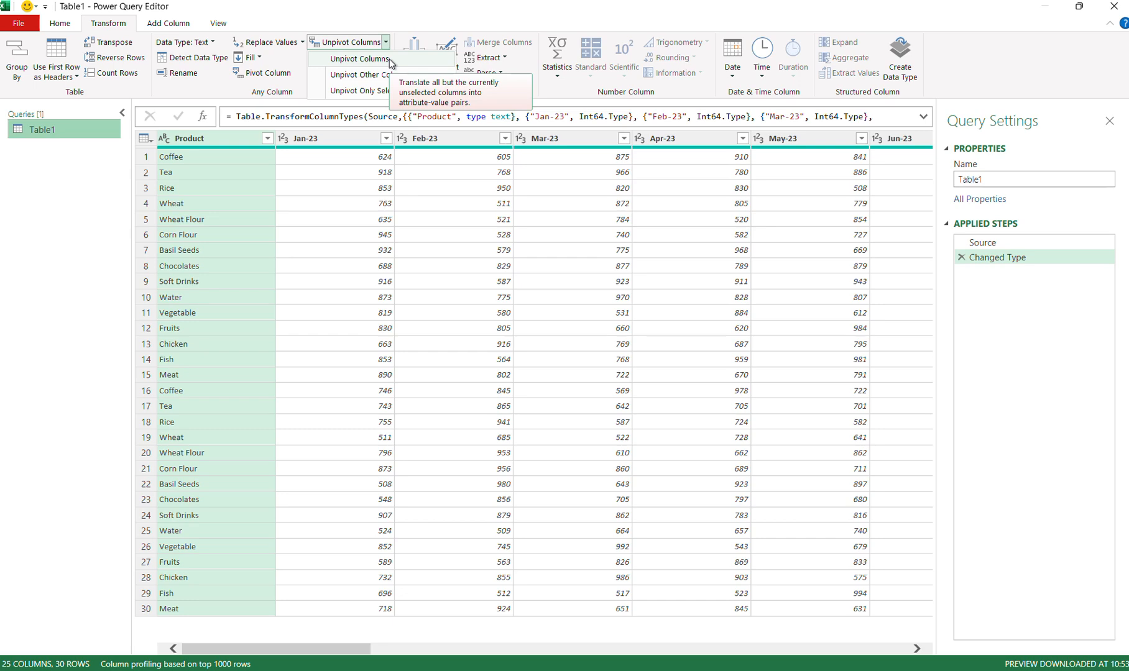
left_click(389, 58)
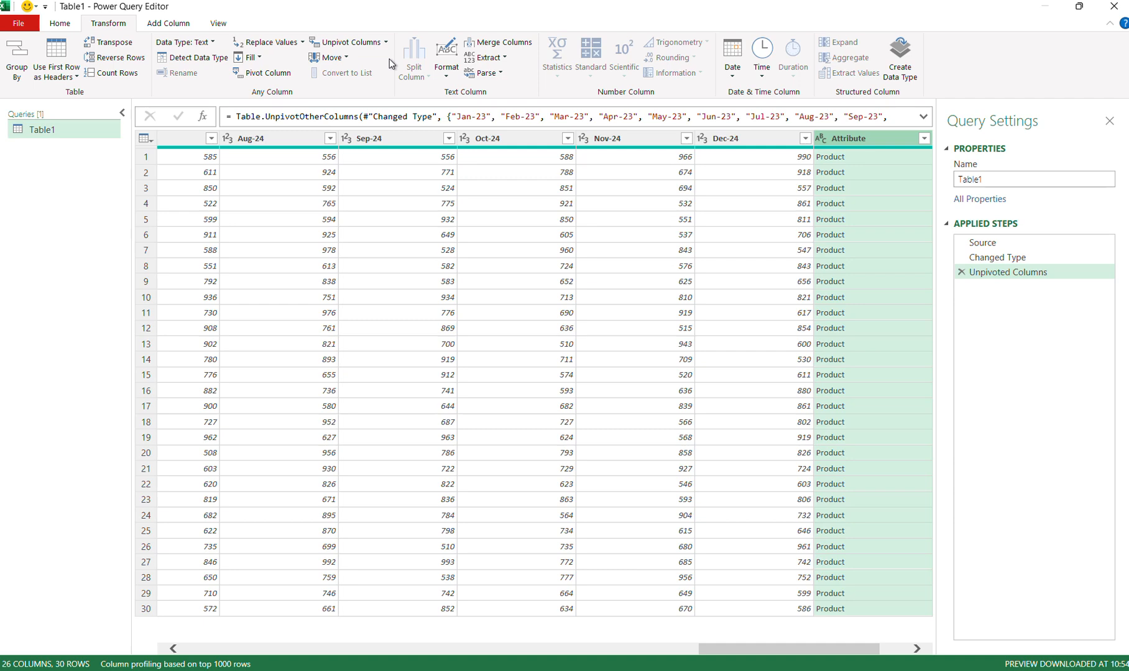
scroll(738, 185, "left", 10)
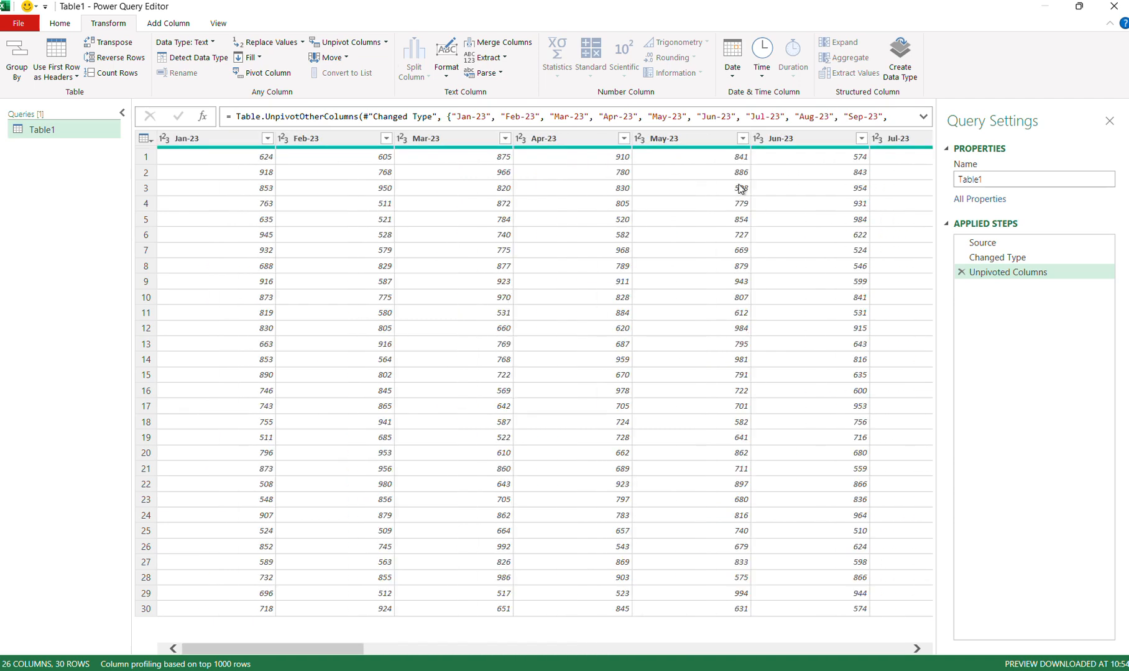
scroll(740, 189, "right", 10)
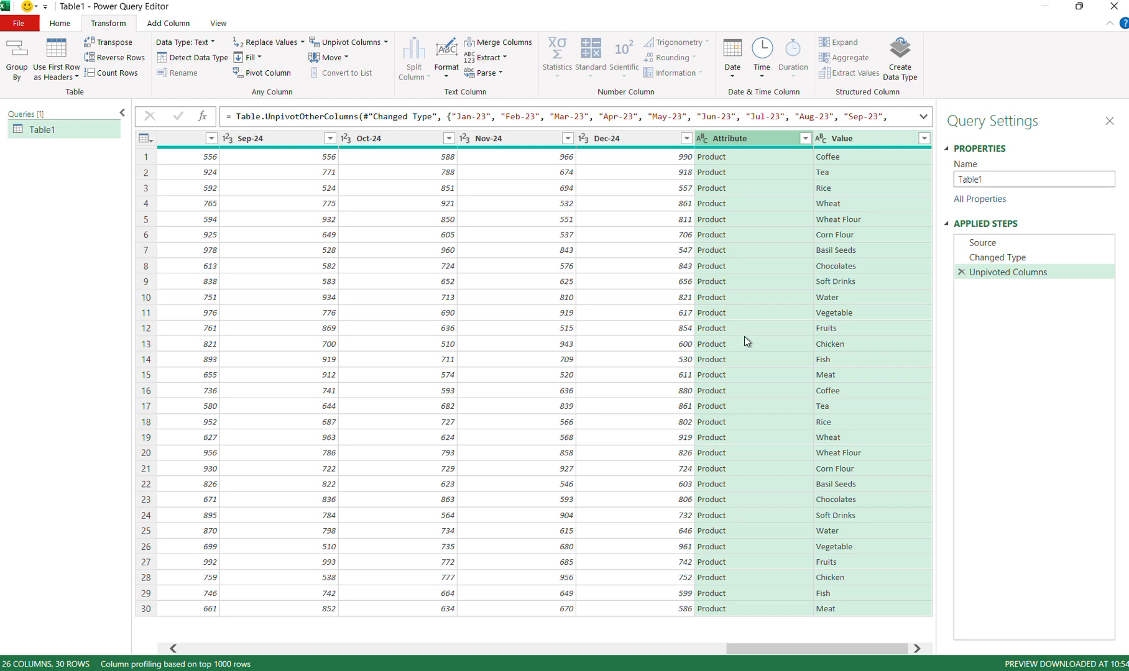
Delete the Unpivoted Columns step from Applied Steps to restore the wide table.
left_click(962, 273)
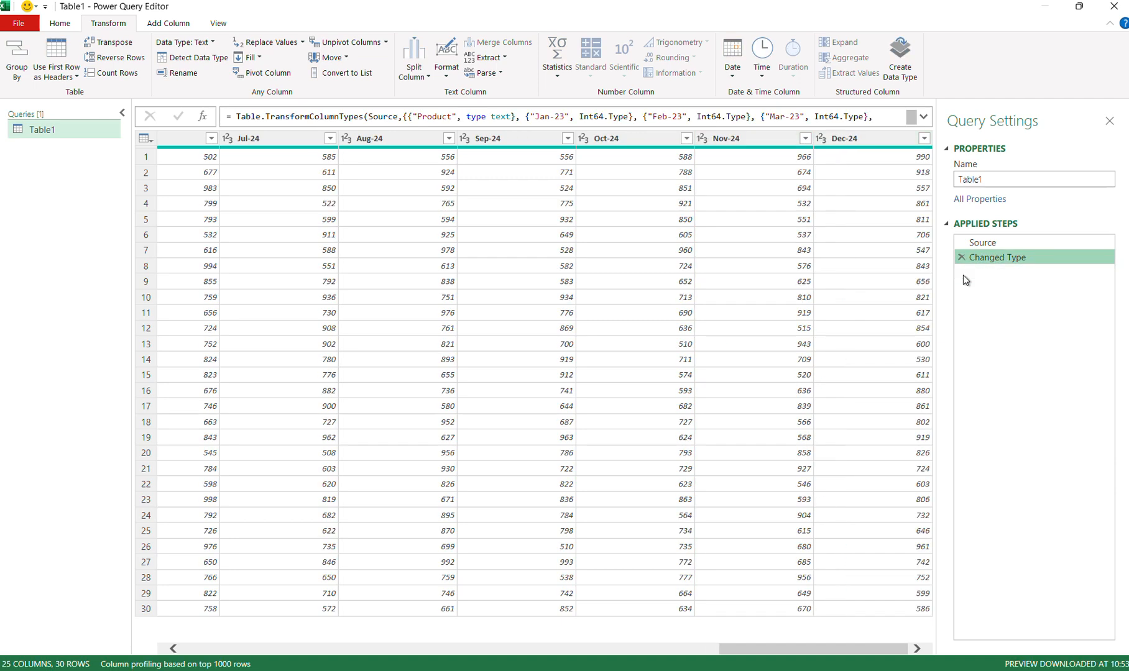
left_click(388, 44)
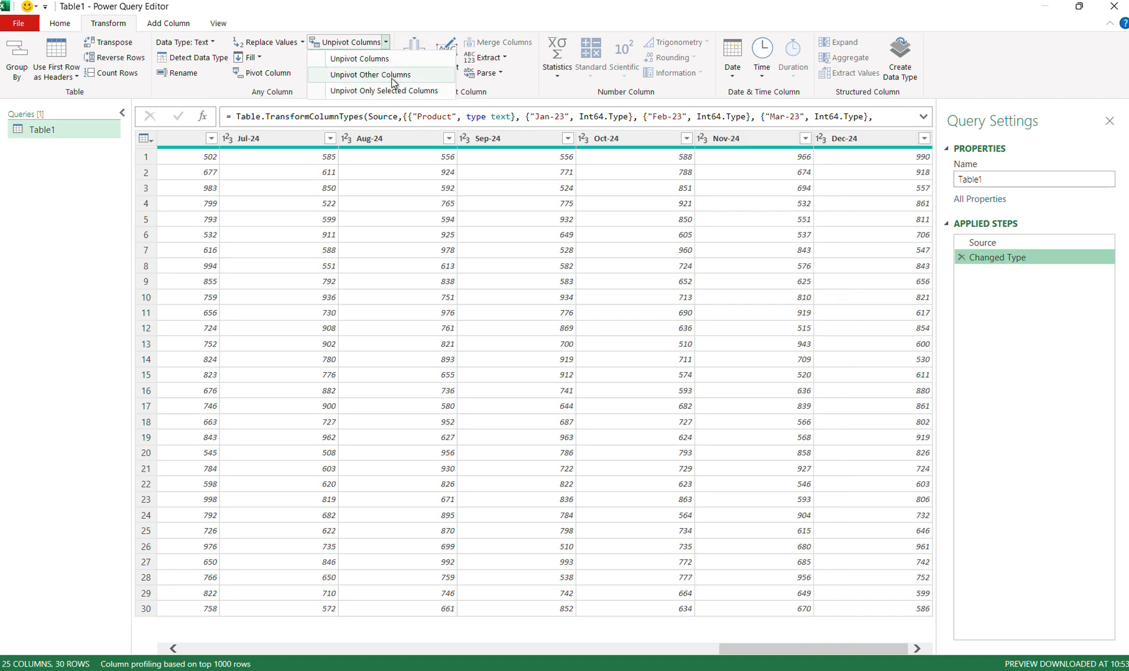
left_click(391, 308)
scroll(394, 312, "left", 15)
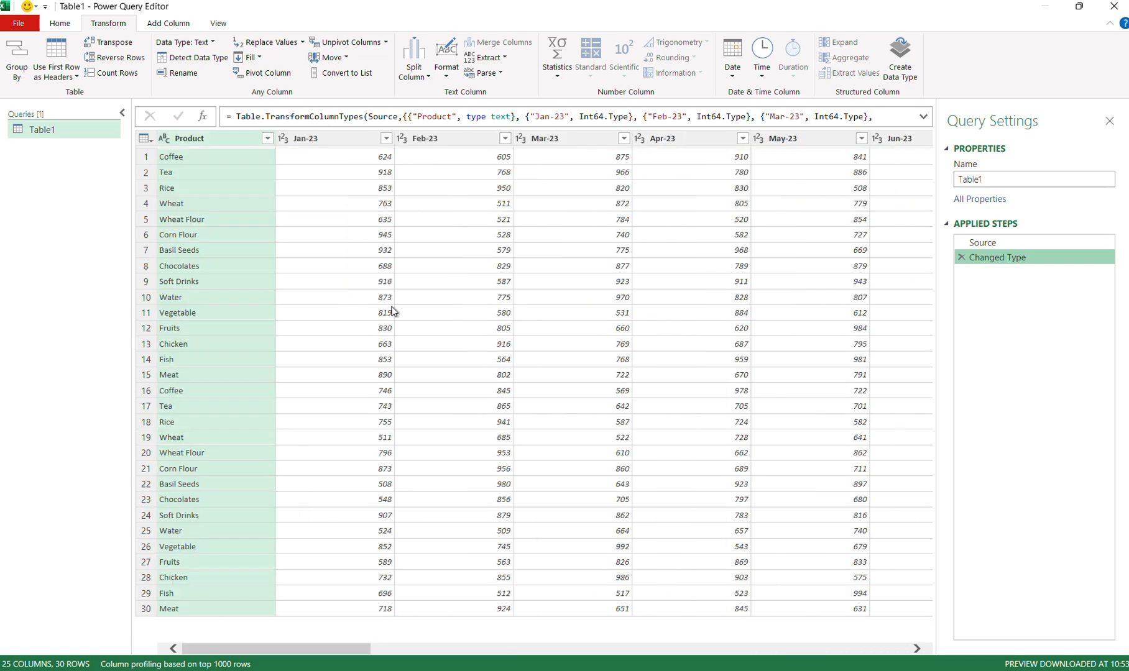
left_click(385, 41)
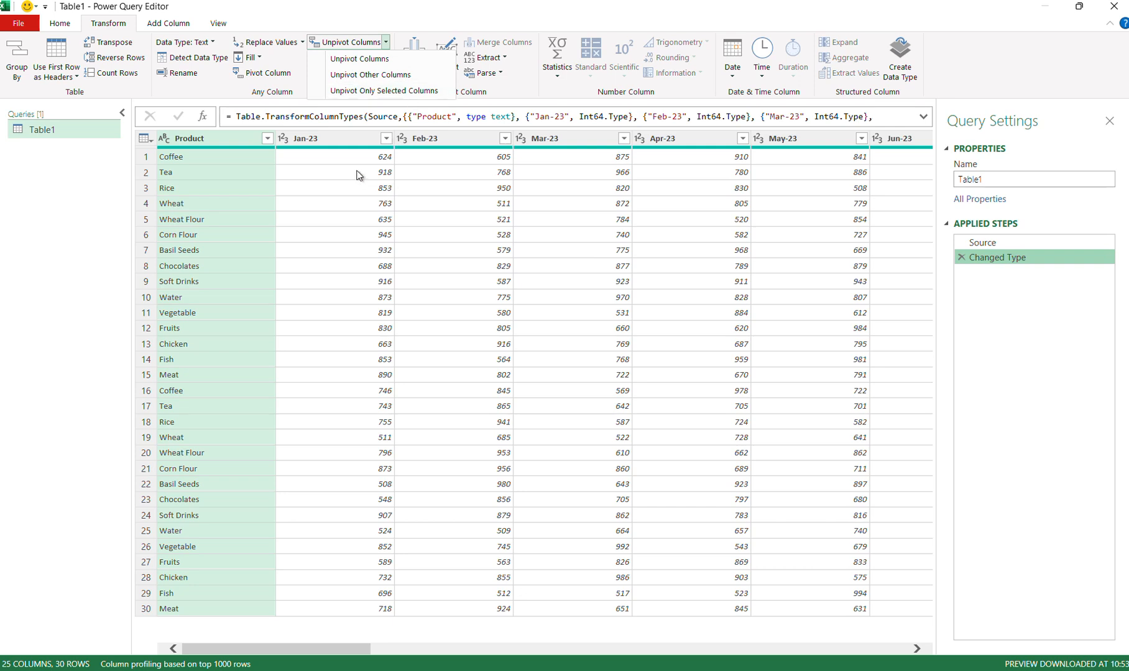
Select only the Product column, after trying Jan-23, Feb-23 and Mar-23 selections.
left_click(357, 144)
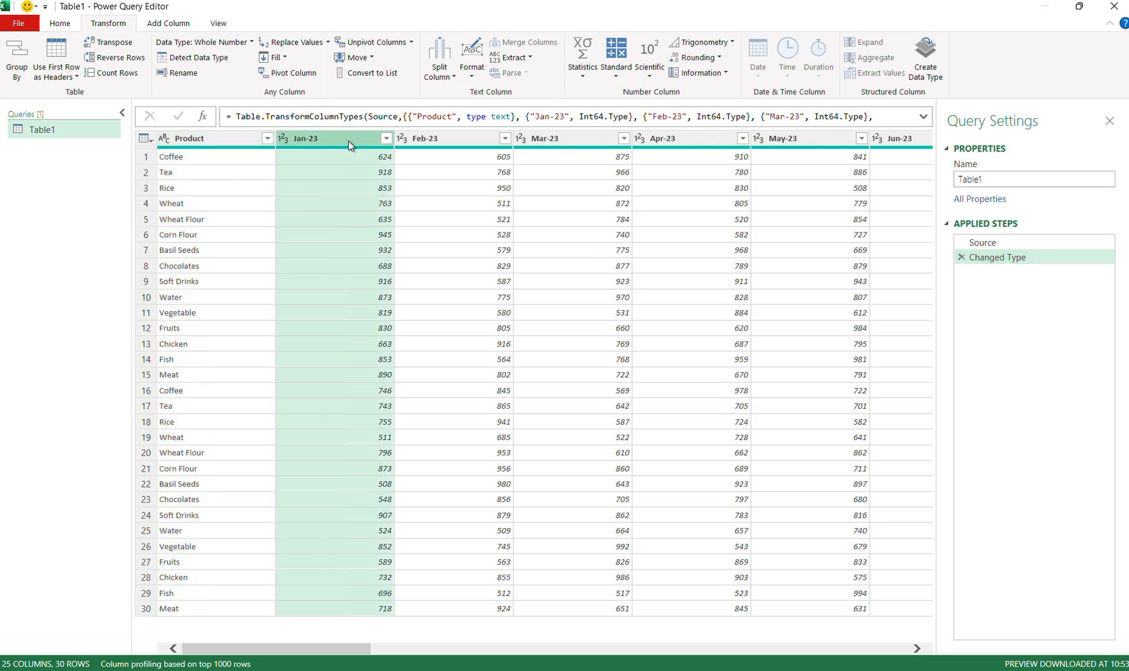
mouse_move(348, 140)
left_mouse_down()
mouse_move(293, 139)
mouse_move(347, 135)
left_mouse_up()
left_click(443, 143, "ctrl")
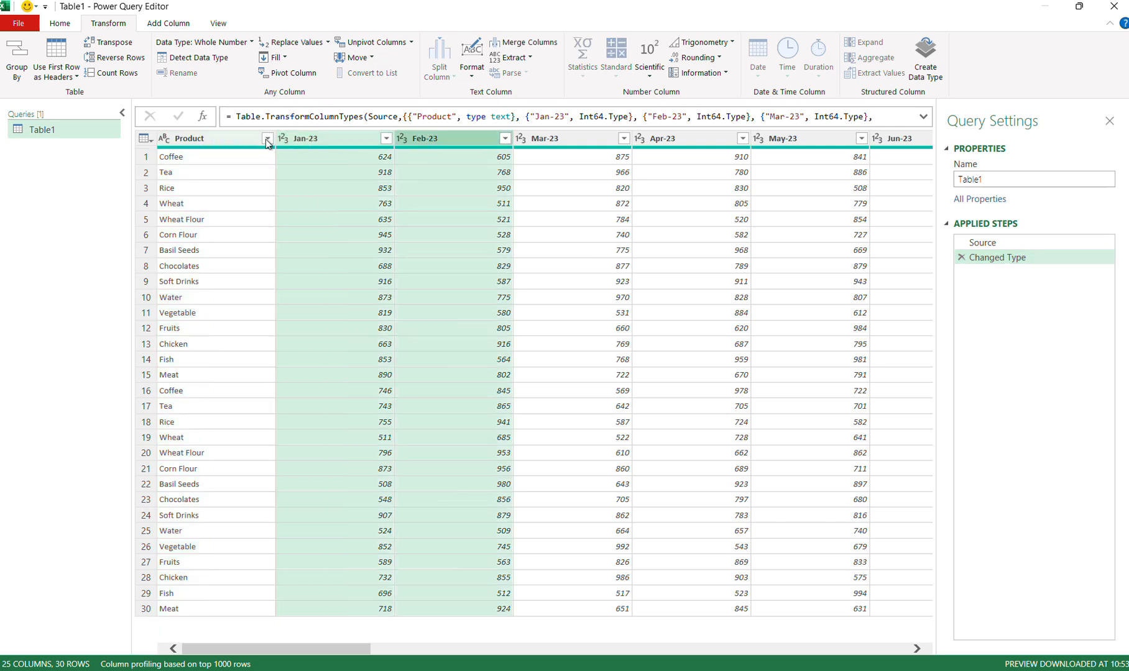
left_click(229, 138, "ctrl")
left_click(567, 140)
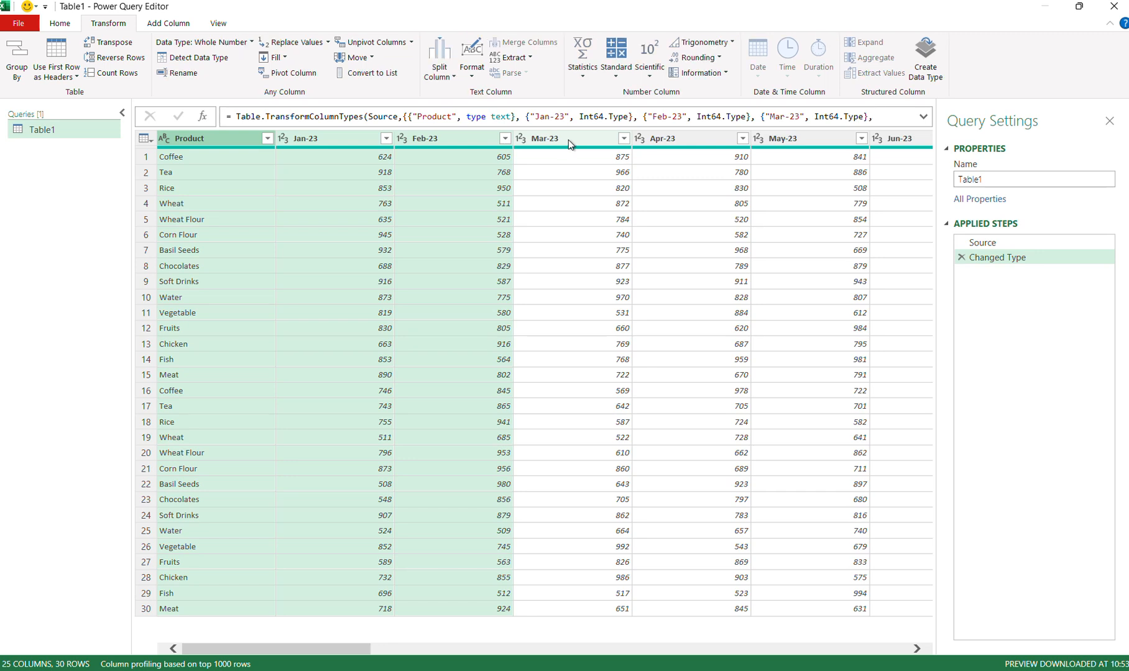
left_click(232, 142)
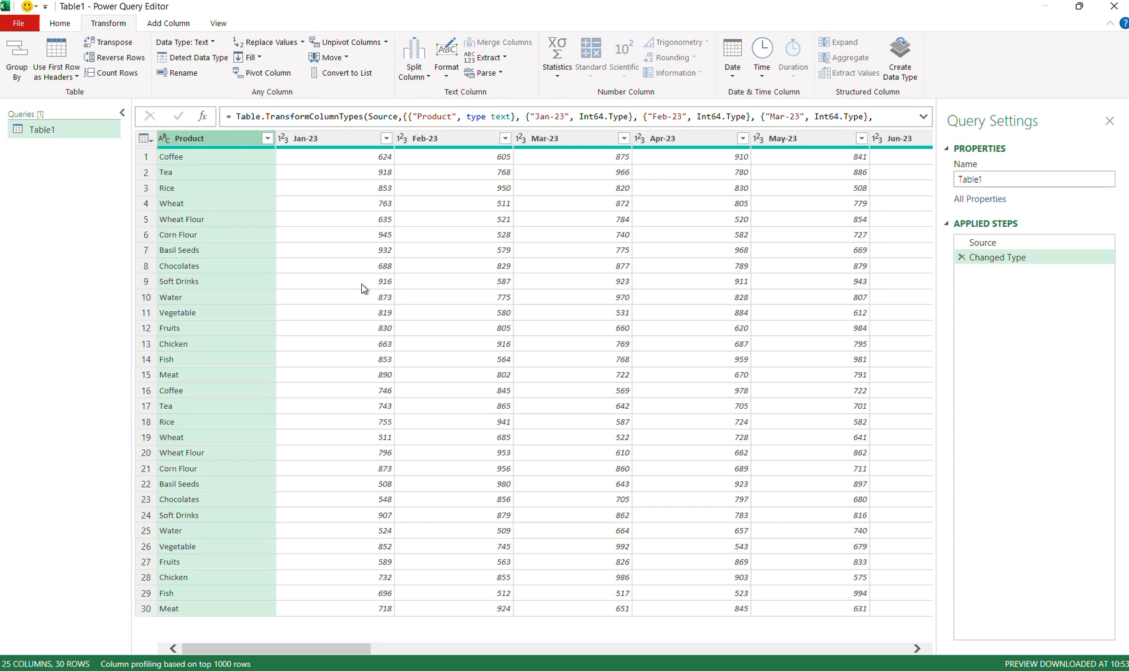
left_click(386, 43)
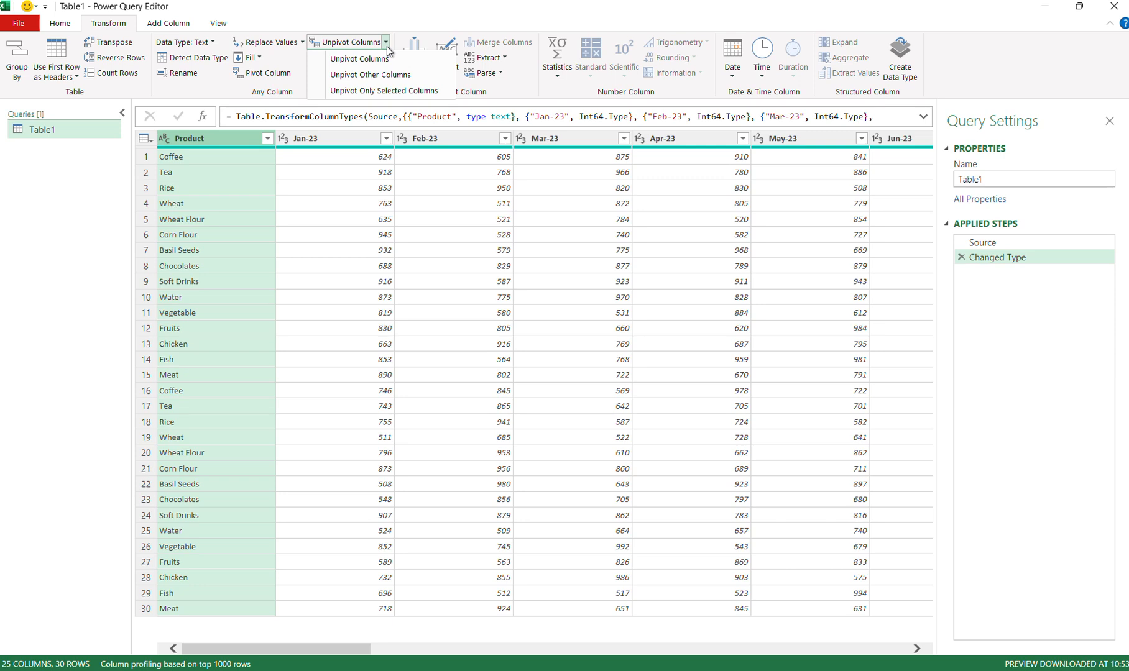
Unpivot Other Columns around Product, giving Product, Attribute and Value across 720 rows.
left_click(388, 80)
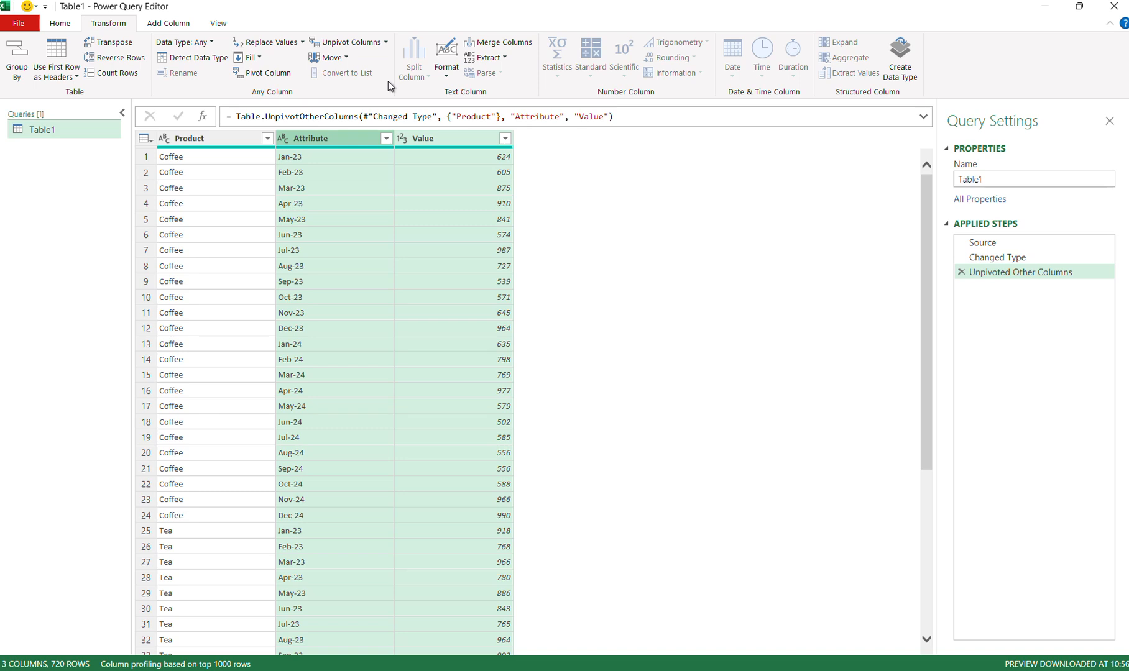
left_click(218, 134)
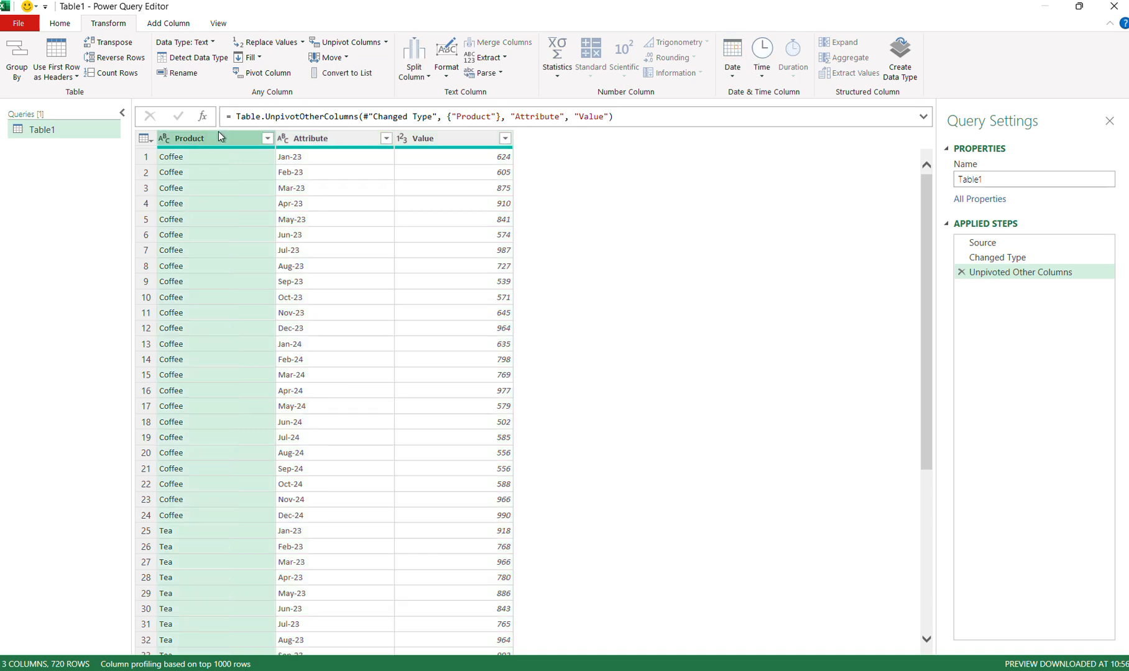
left_click(324, 137)
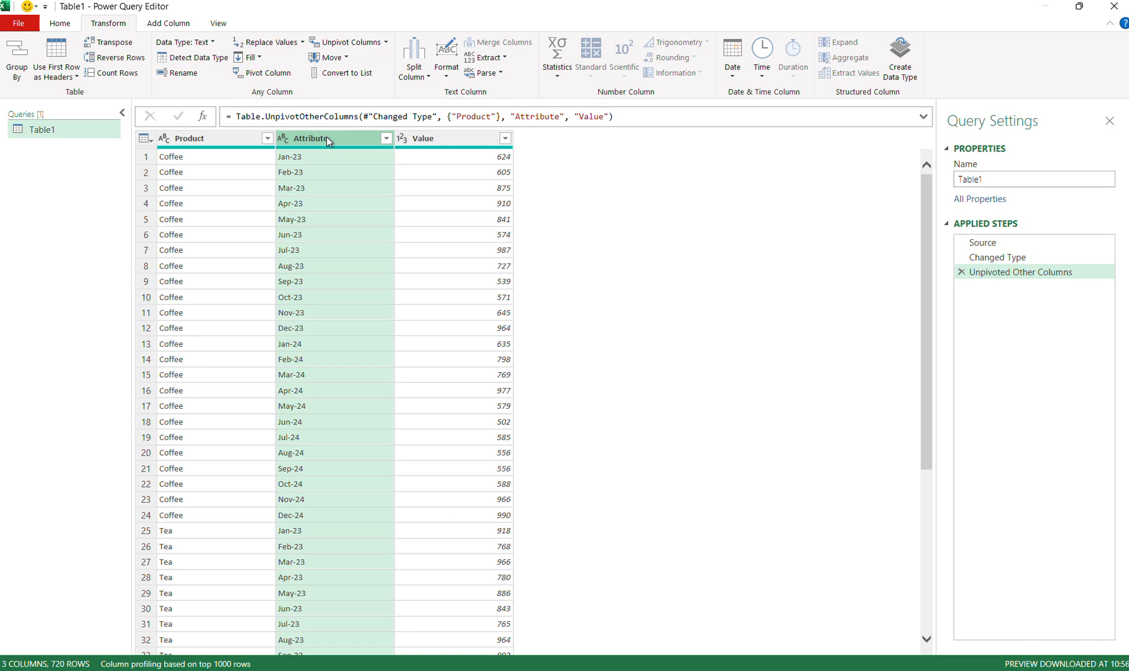
left_click(436, 139, "ctrl")
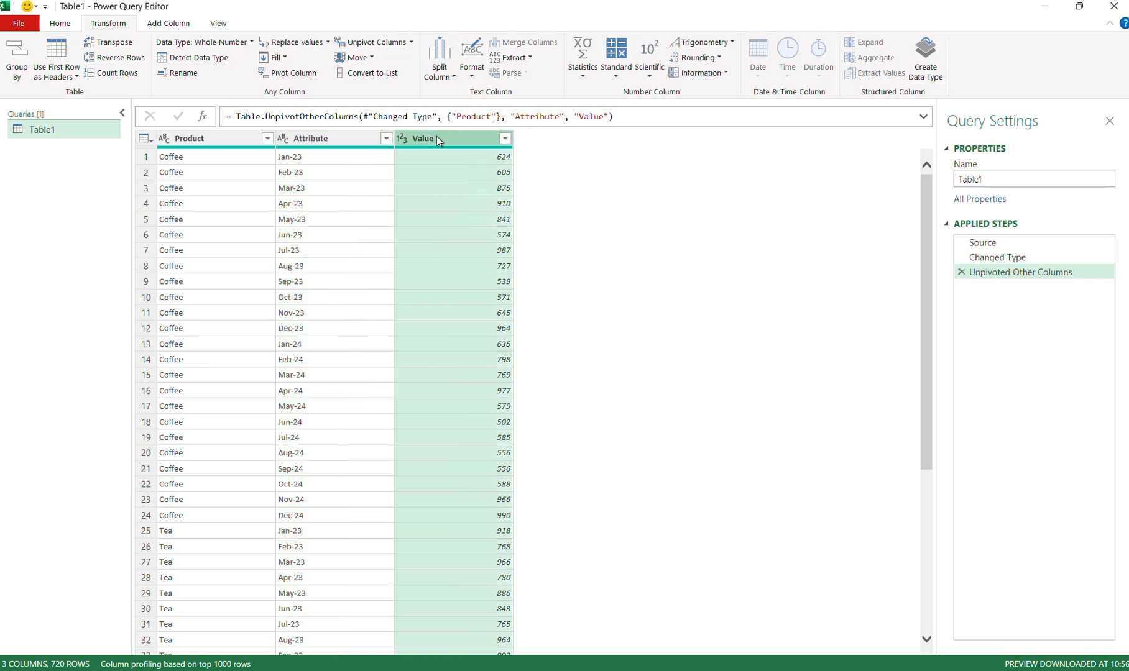
left_click(228, 137)
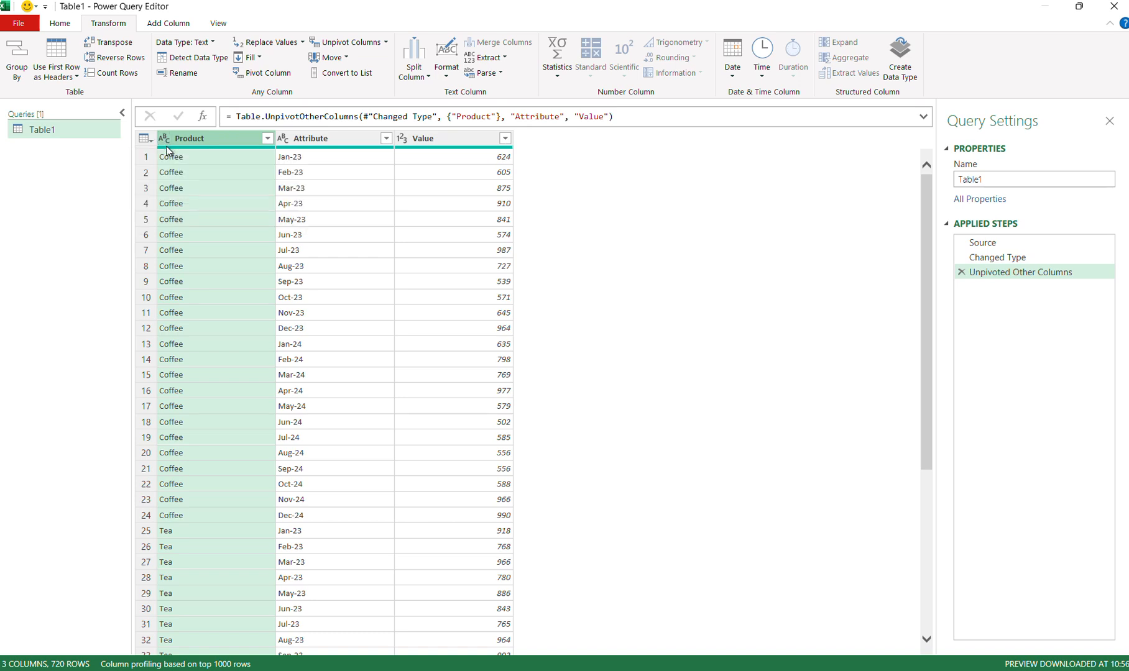
left_click(351, 138)
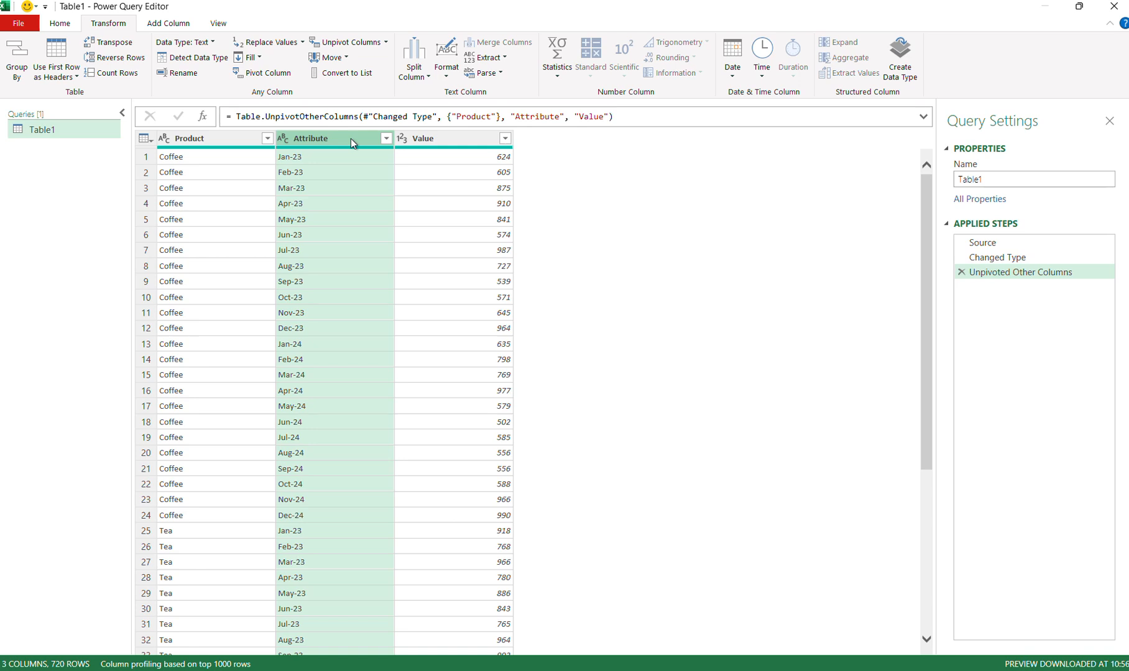
Change the Attribute column's type to Date, showing values like 01/01/2023.
right_click(351, 143)
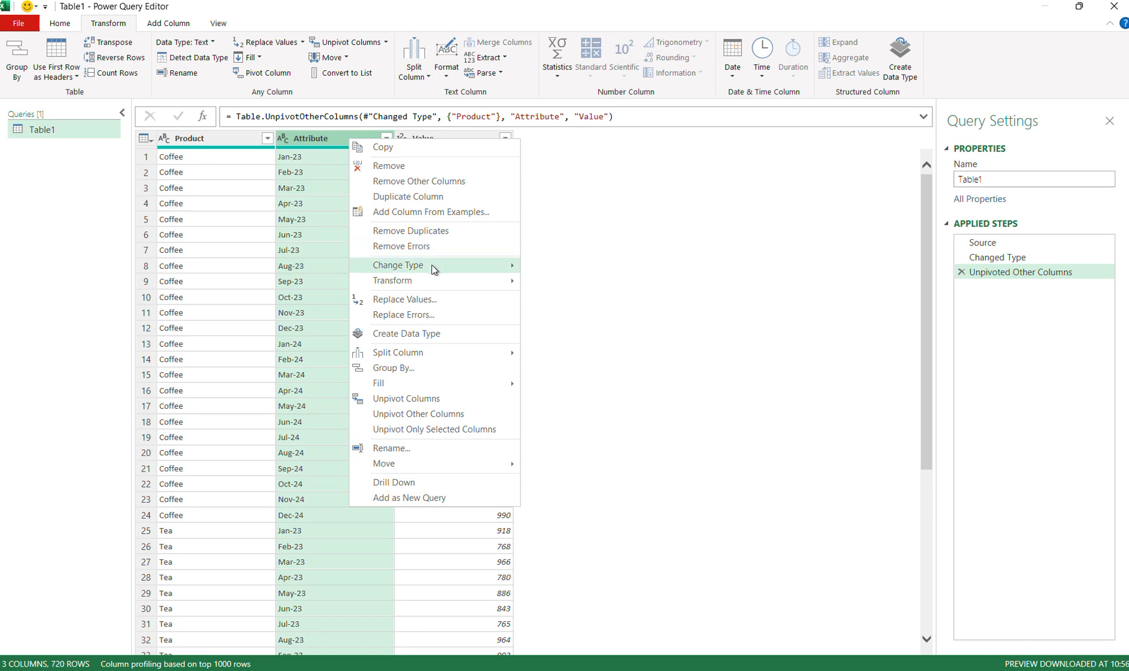
mouse_move(433, 267)
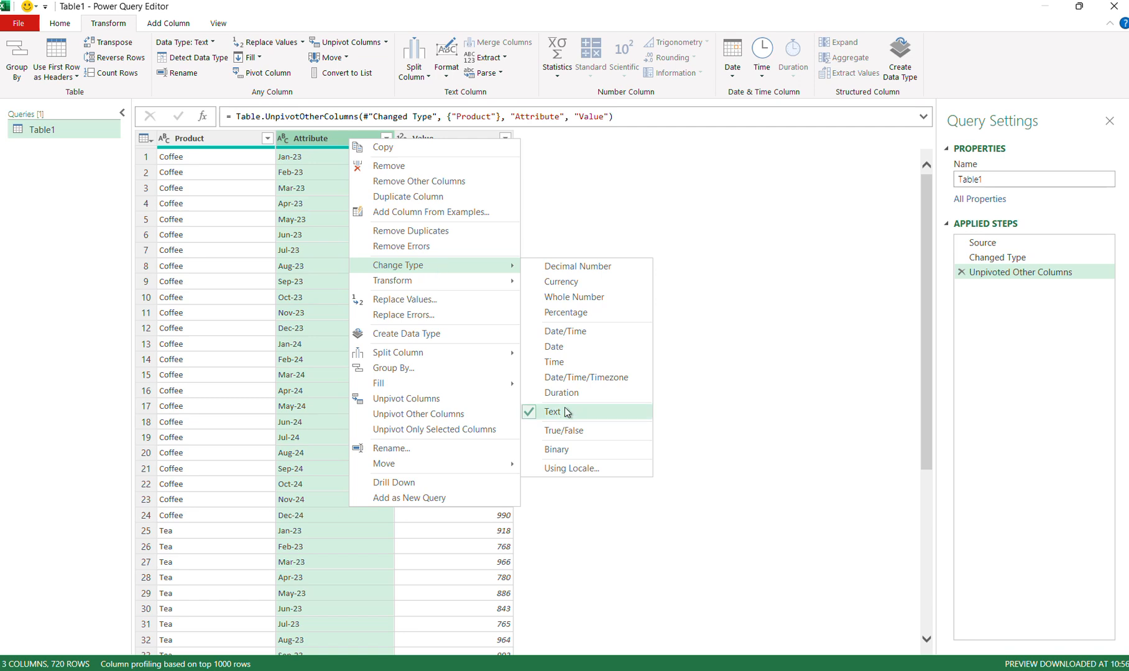
left_click(569, 350)
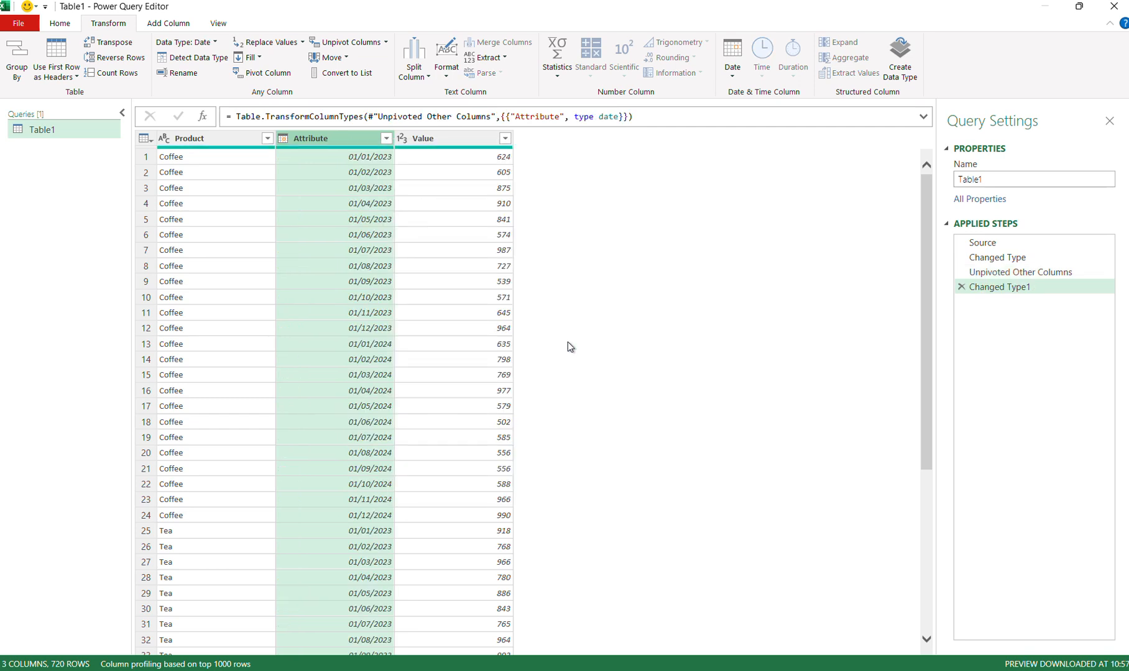
left_click(478, 138)
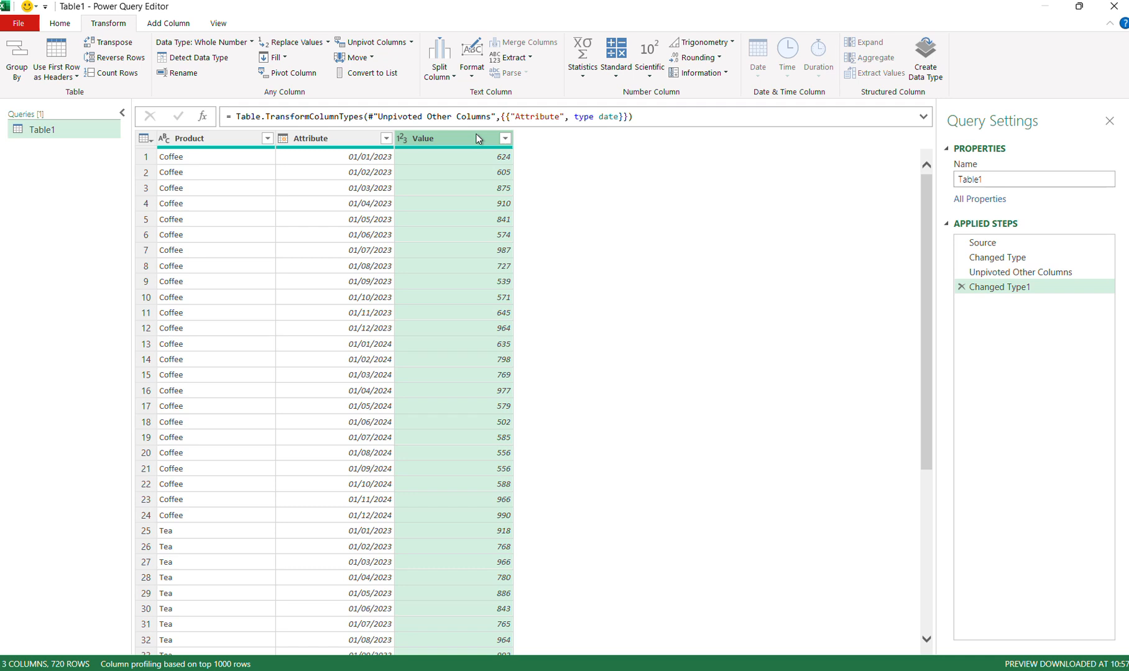
Close & Load the query into Excel as a new Table1 sheet.
left_click(67, 27)
left_click(18, 77)
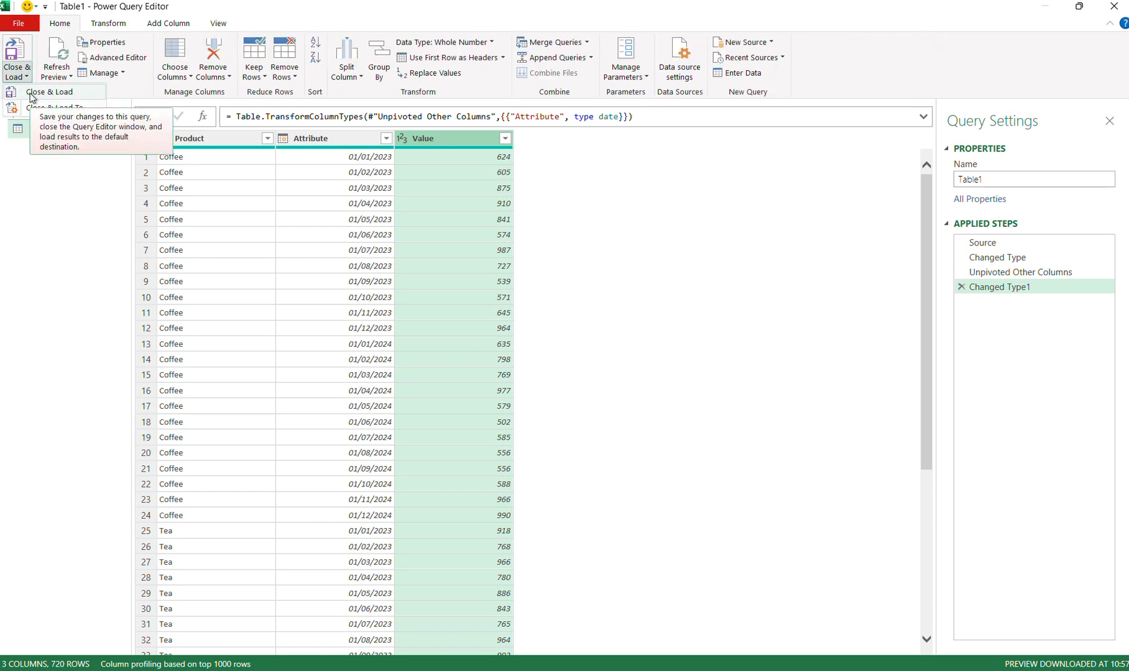
left_click(32, 98)
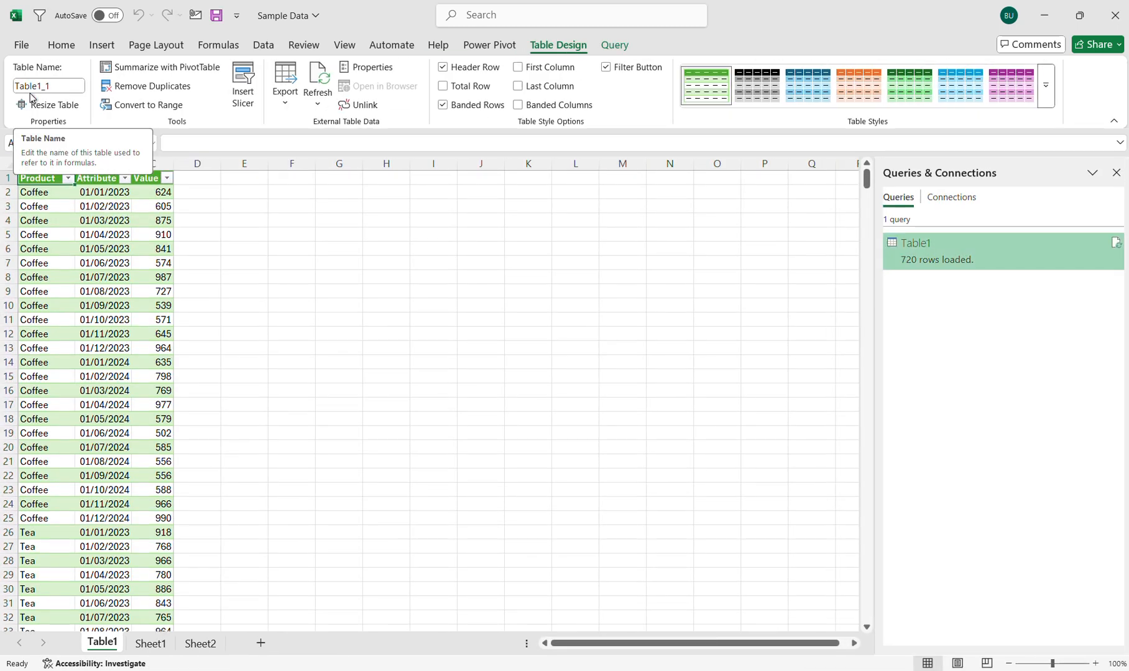
Close the Queries & Connections pane and check the 720 loaded rows.
left_click(96, 183)
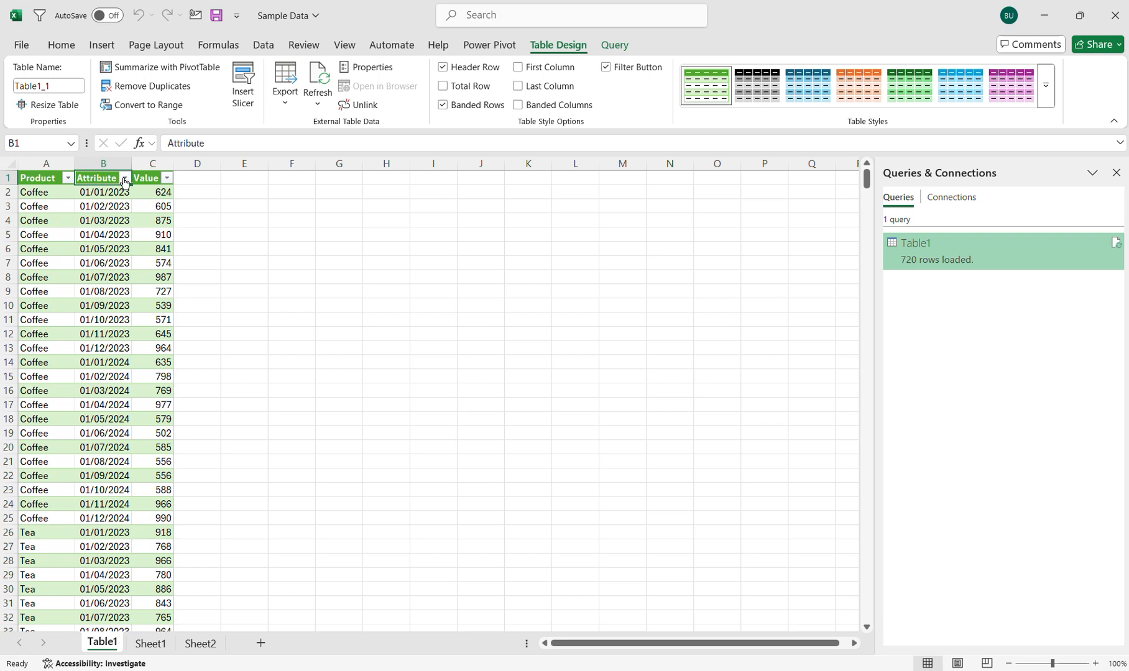
left_click(1117, 173)
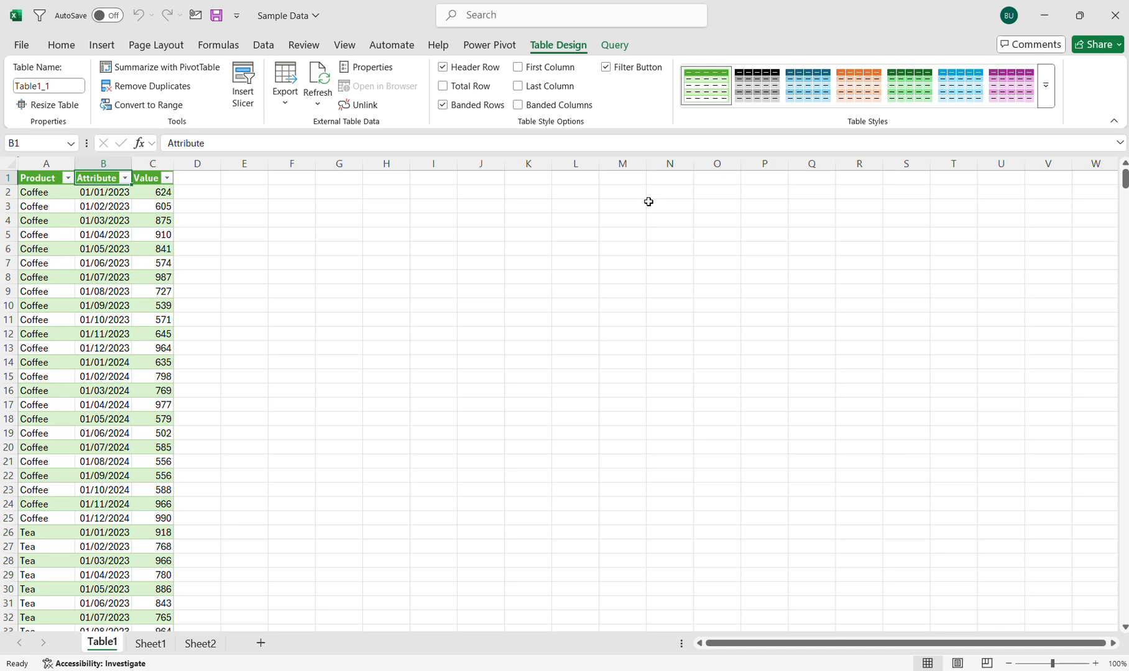
key("Left")
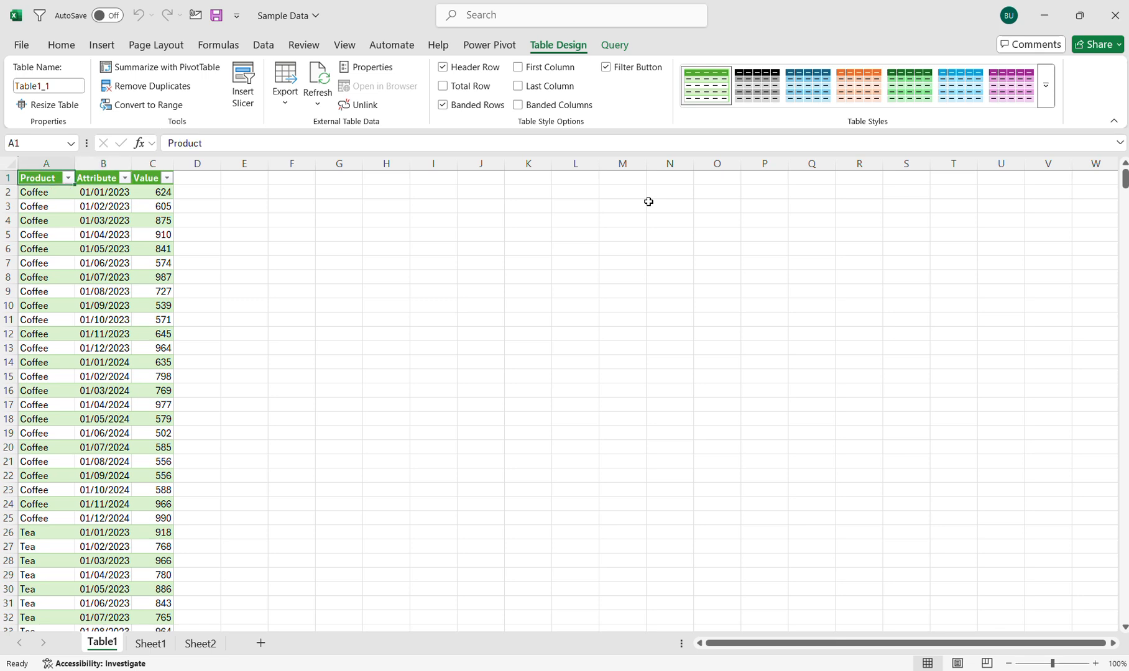
key("ctrl+Down")
key("ctrl+Up")
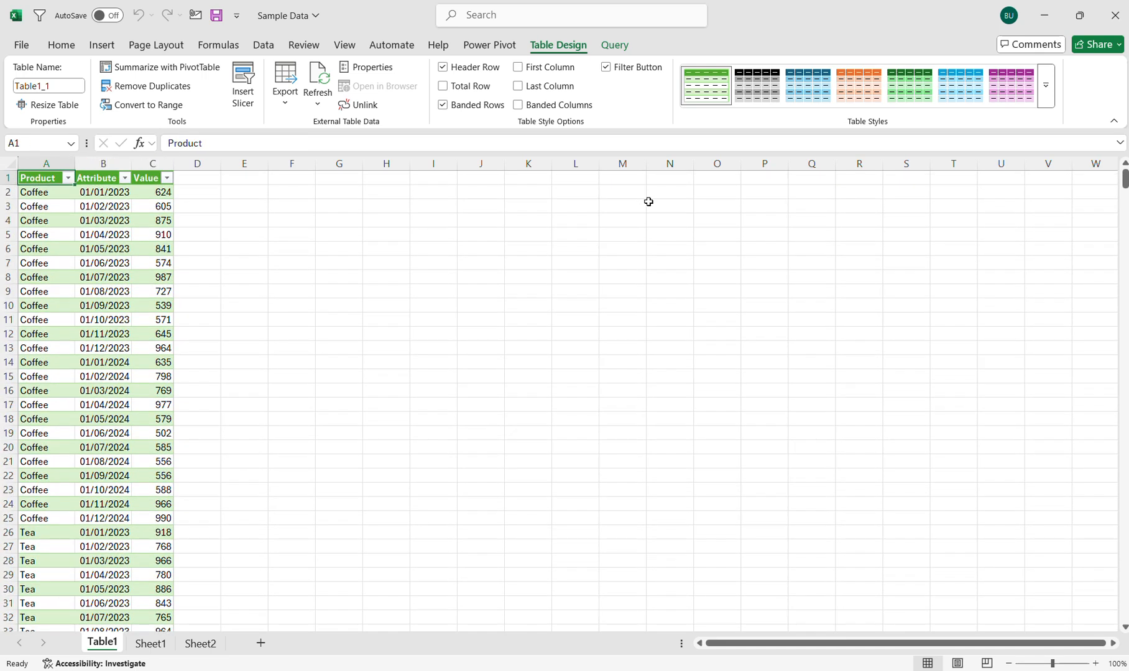